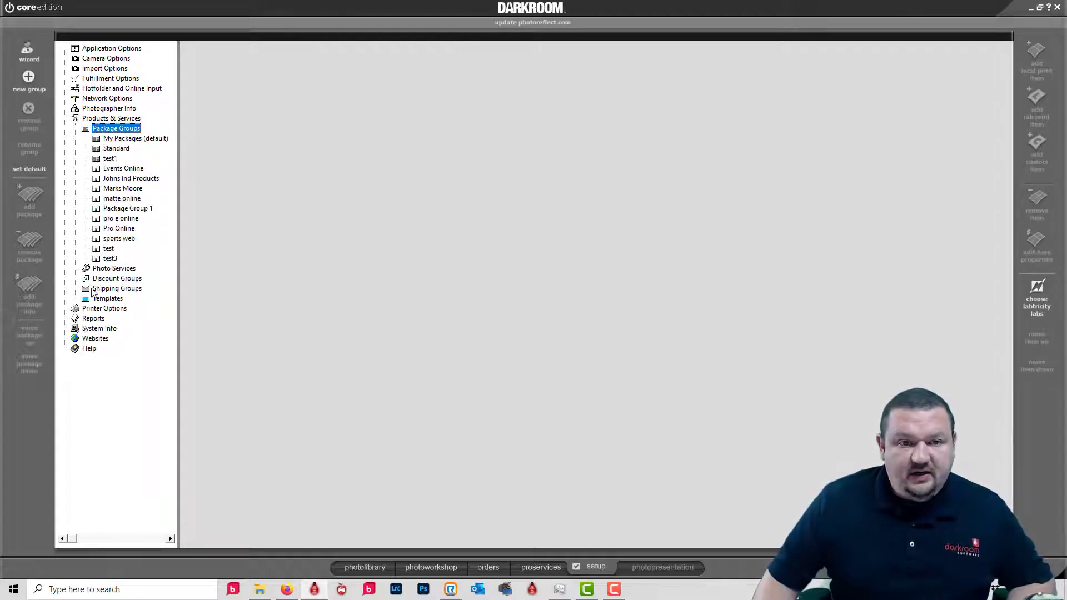
- Start a new border in the default My Templates group with the page size set to 4x6
{"action": "left_click", "coordinate": [104, 300]}
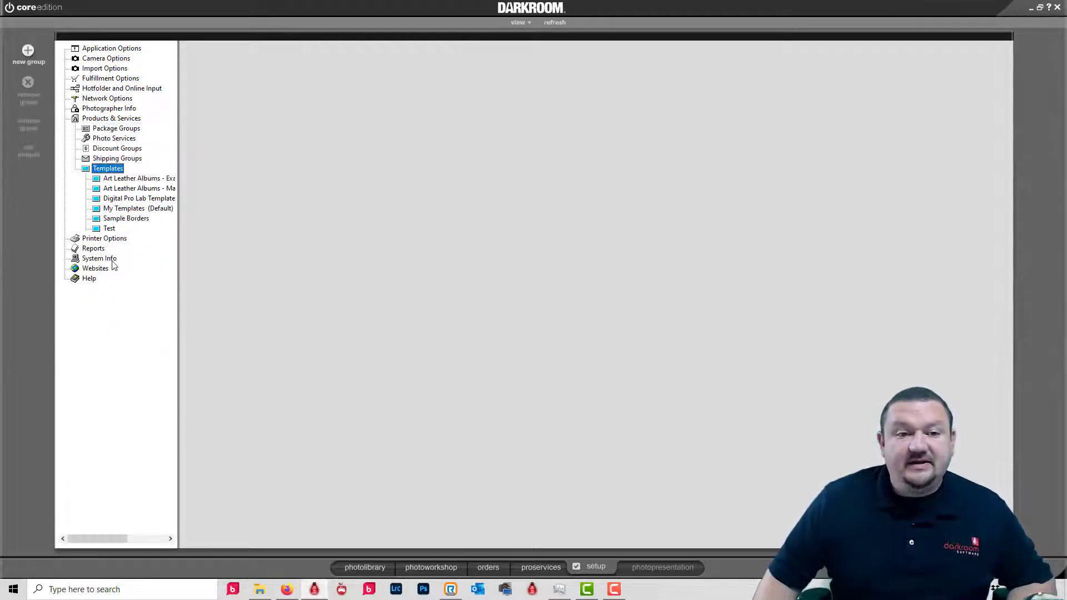
{"action": "left_click", "coordinate": [113, 210]}
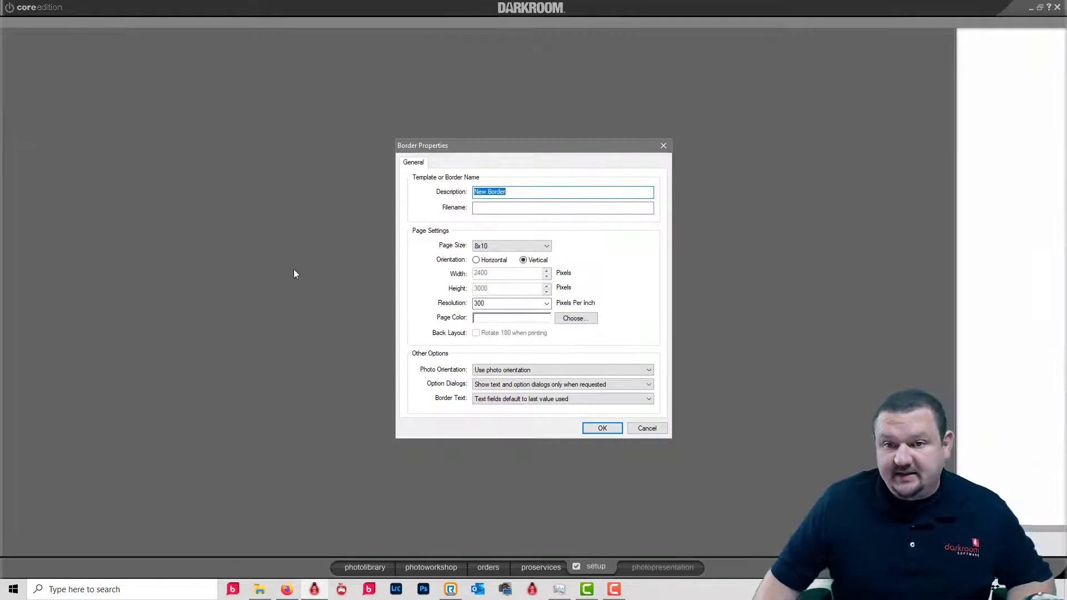
{"action": "left_click", "coordinate": [504, 248]}
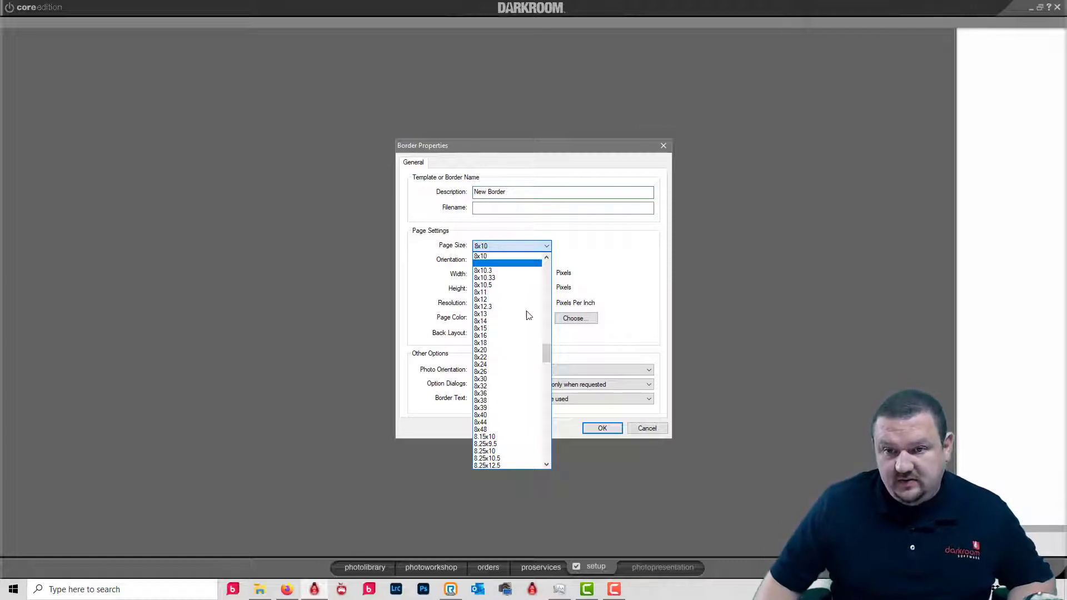
{"action": "left_click_drag", "start_coordinate": [550, 358], "coordinate": [556, 273]}
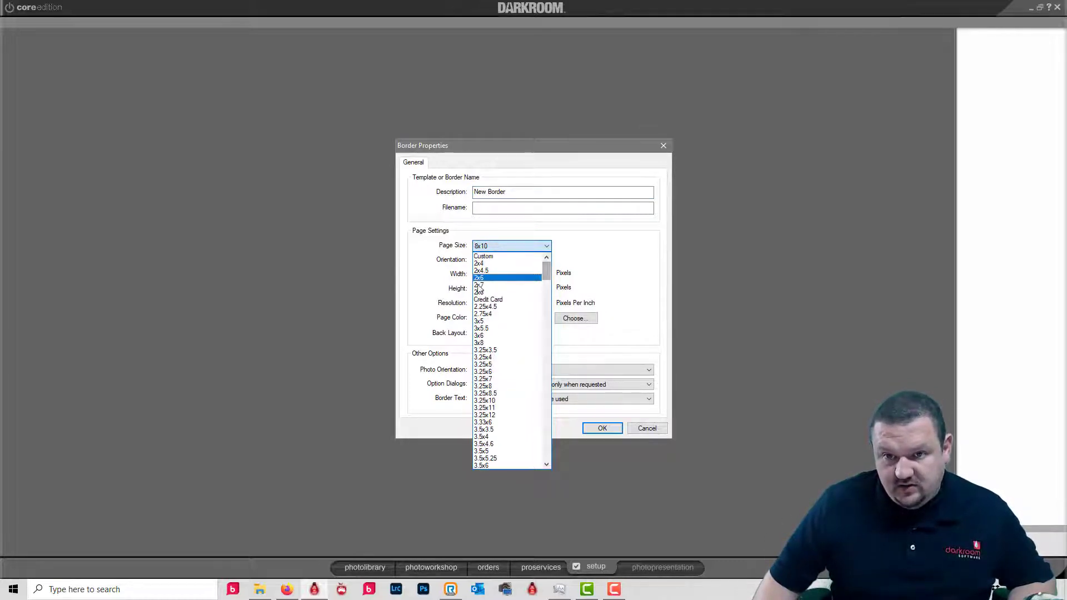
{"action": "scroll", "coordinate": [501, 344], "scroll_direction": "down", "scroll_amount": 5}
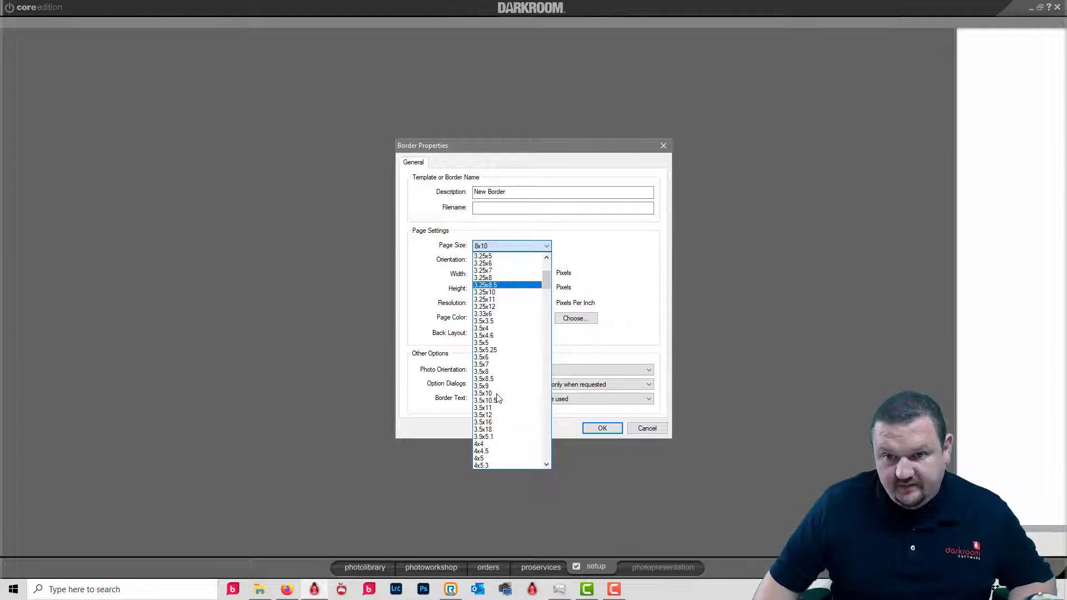
{"action": "left_click", "coordinate": [489, 452]}
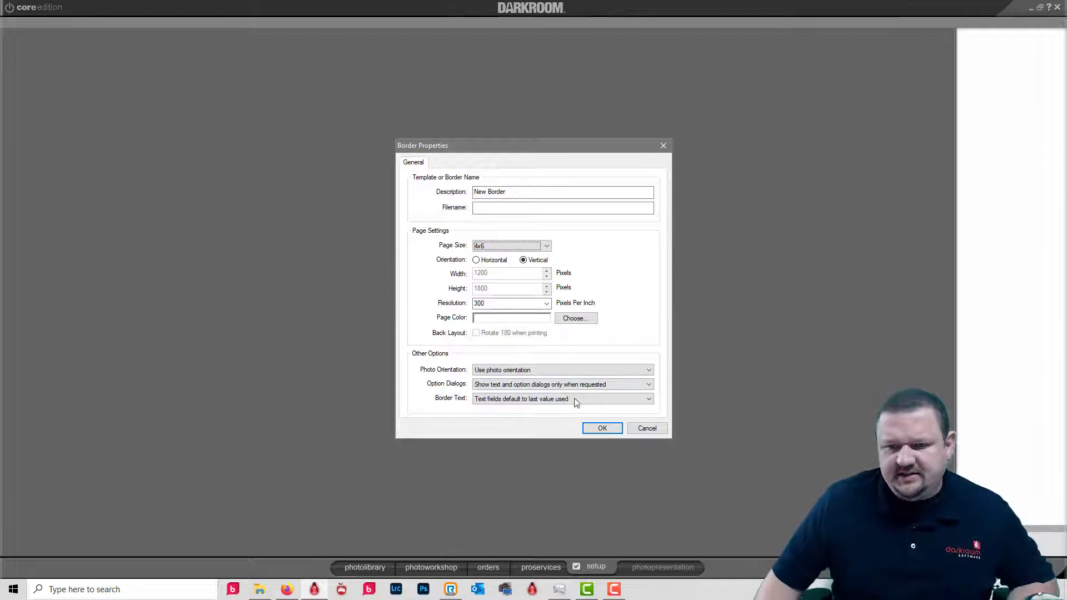
{"action": "left_click", "coordinate": [603, 428]}
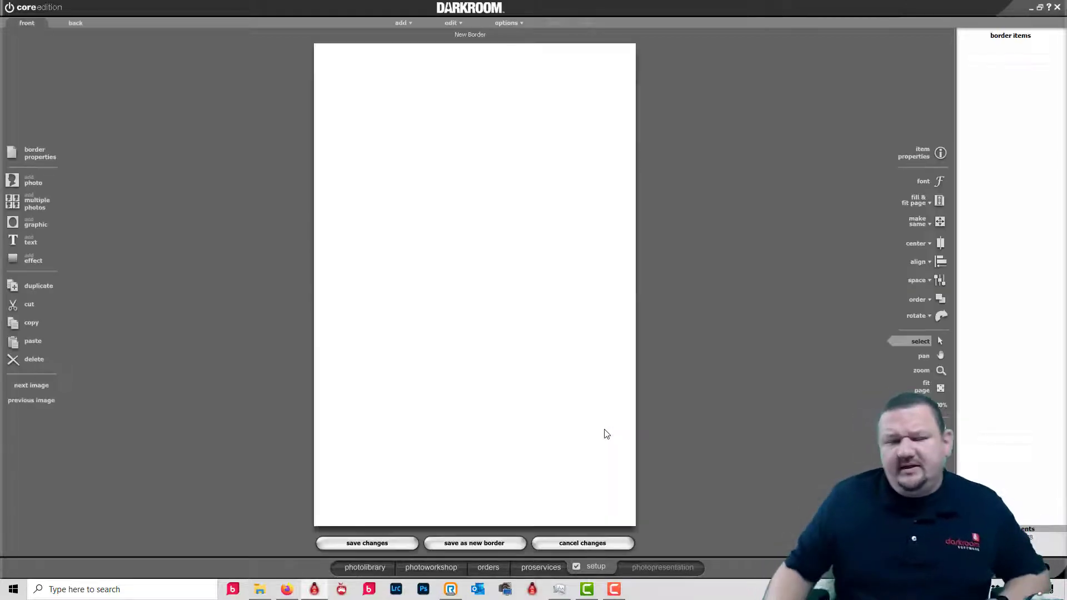
- Add a photo object to the border and give it the pre-defined Circle mask
{"action": "left_click", "coordinate": [12, 181]}
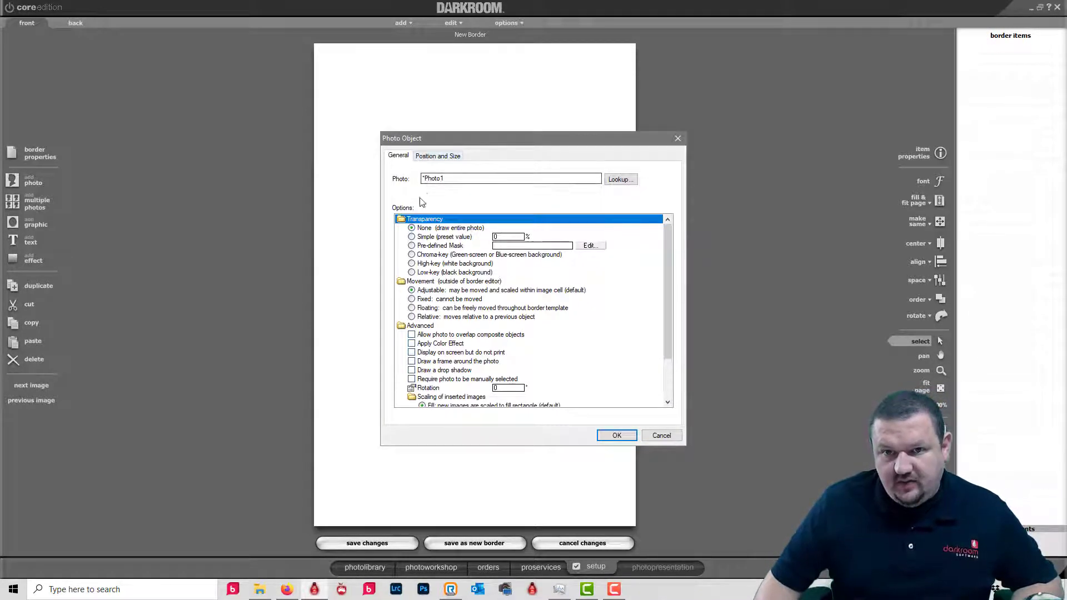
{"action": "left_click", "coordinate": [432, 247]}
{"action": "left_click", "coordinate": [590, 246]}
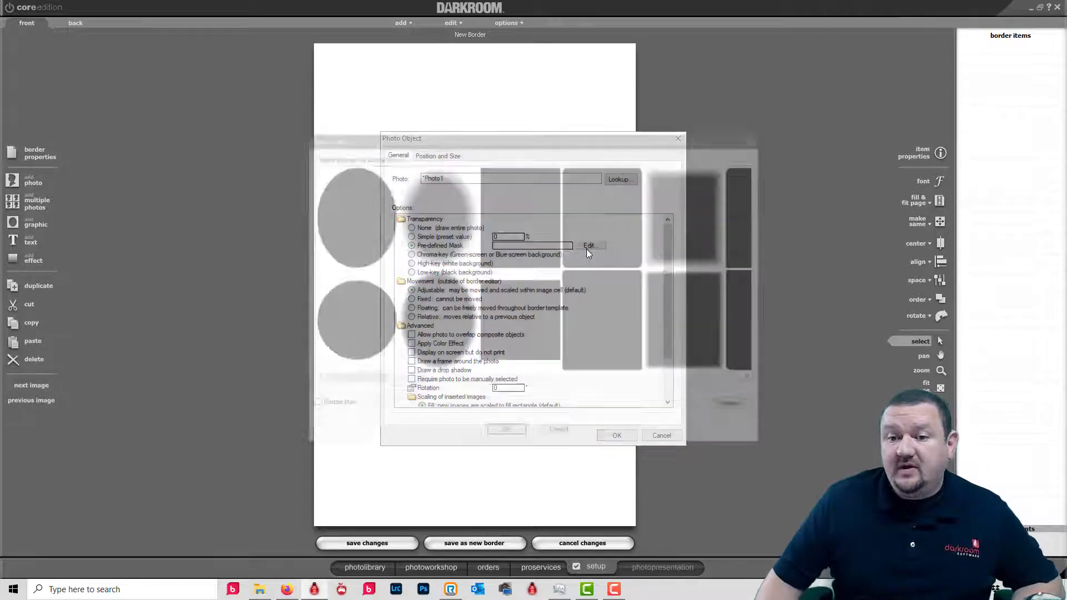
{"action": "left_click", "coordinate": [346, 333]}
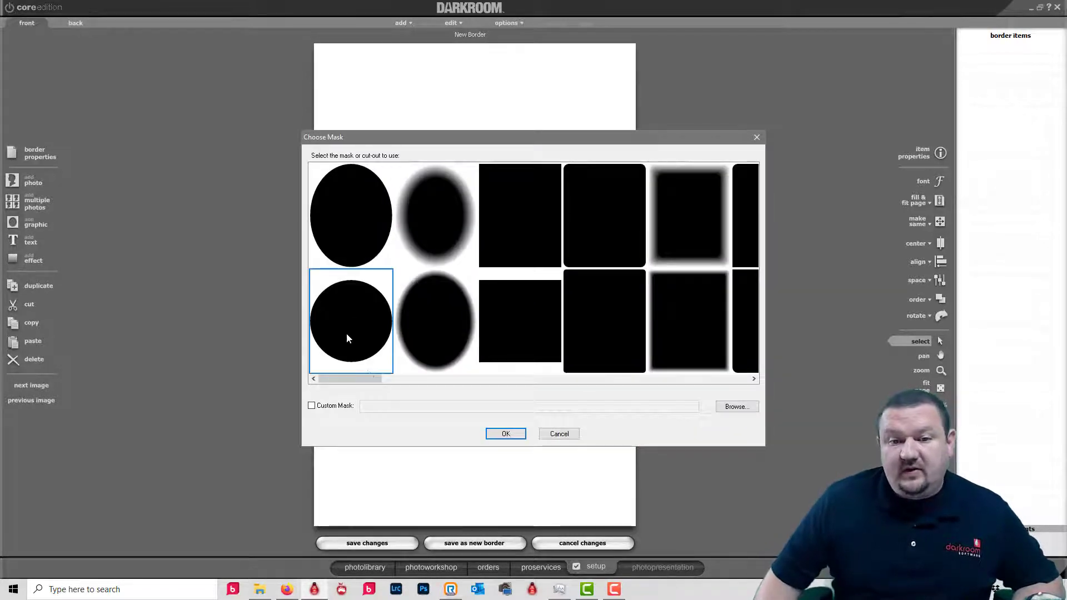
{"action": "left_click", "coordinate": [506, 435]}
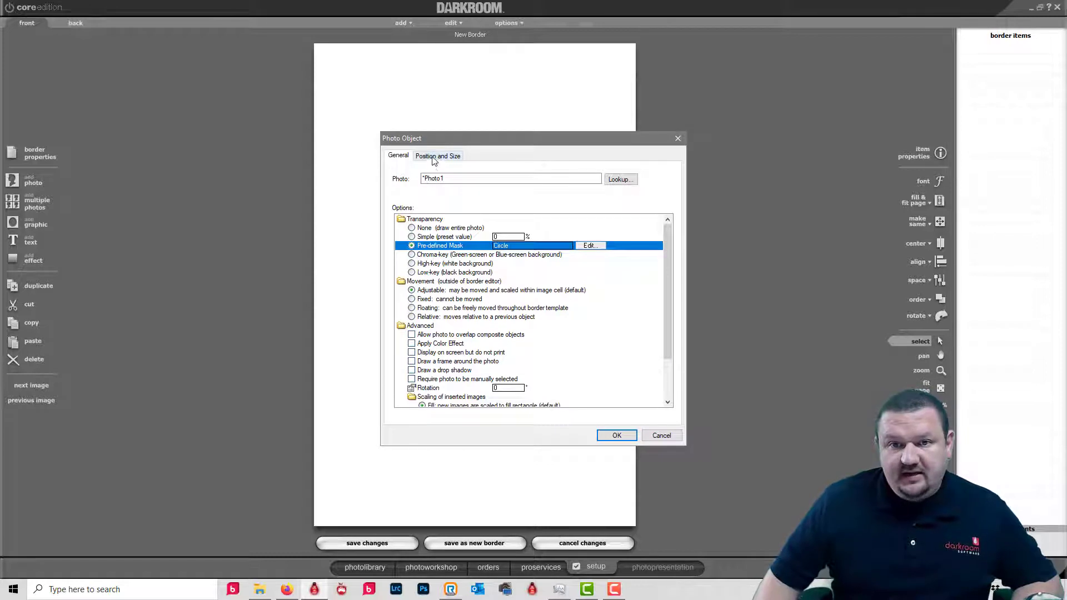
- Switch the photo object's units to inches and size it 2.75 wide by 2.75 high
{"action": "left_click", "coordinate": [434, 157]}
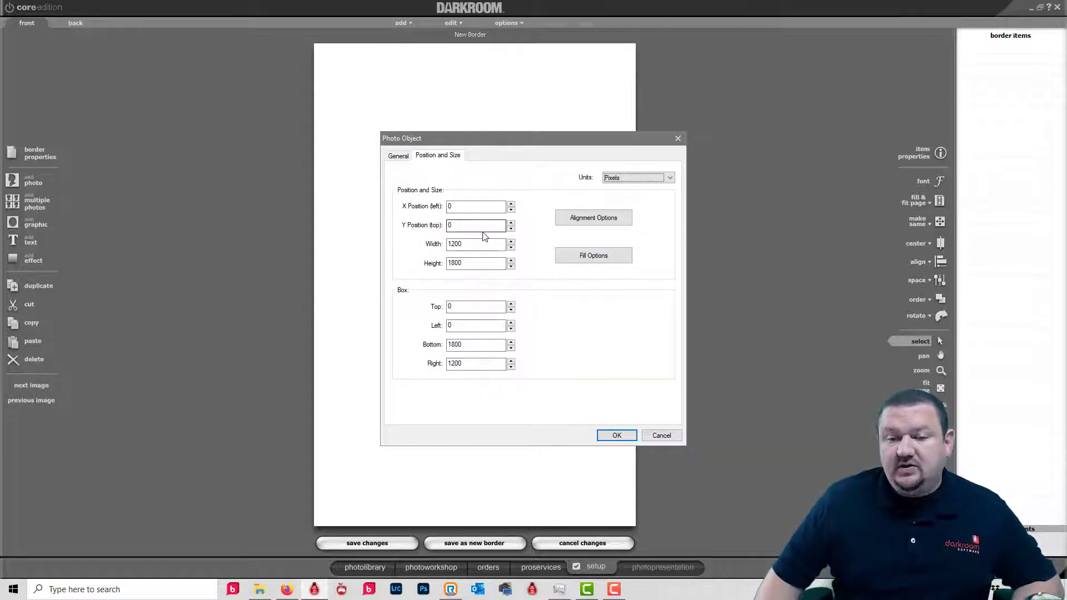
{"action": "left_click", "coordinate": [630, 179]}
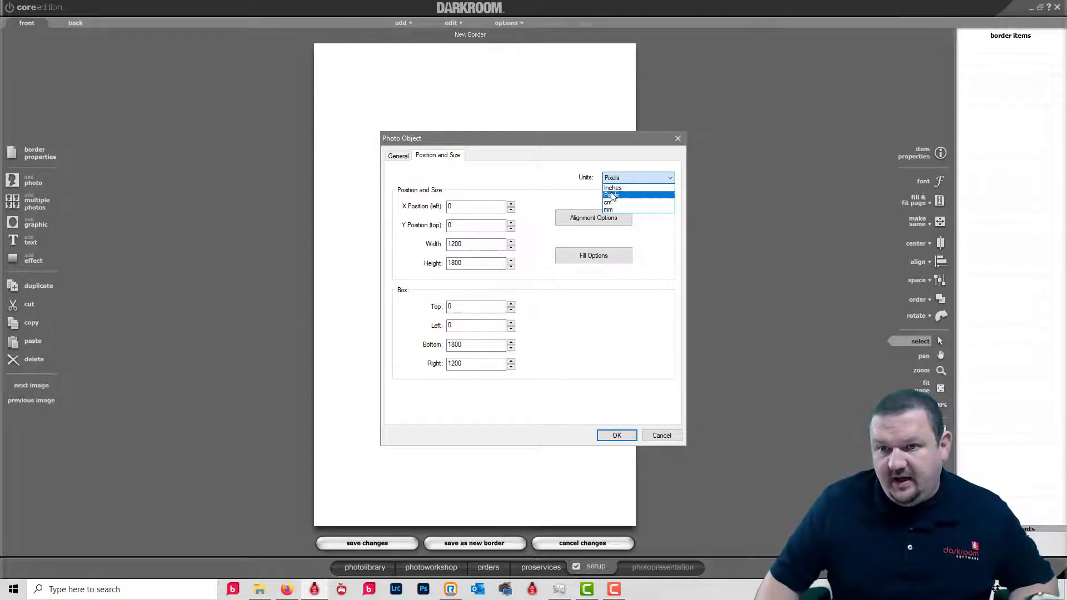
{"action": "left_click", "coordinate": [613, 188]}
{"action": "double_click", "coordinate": [485, 244]}
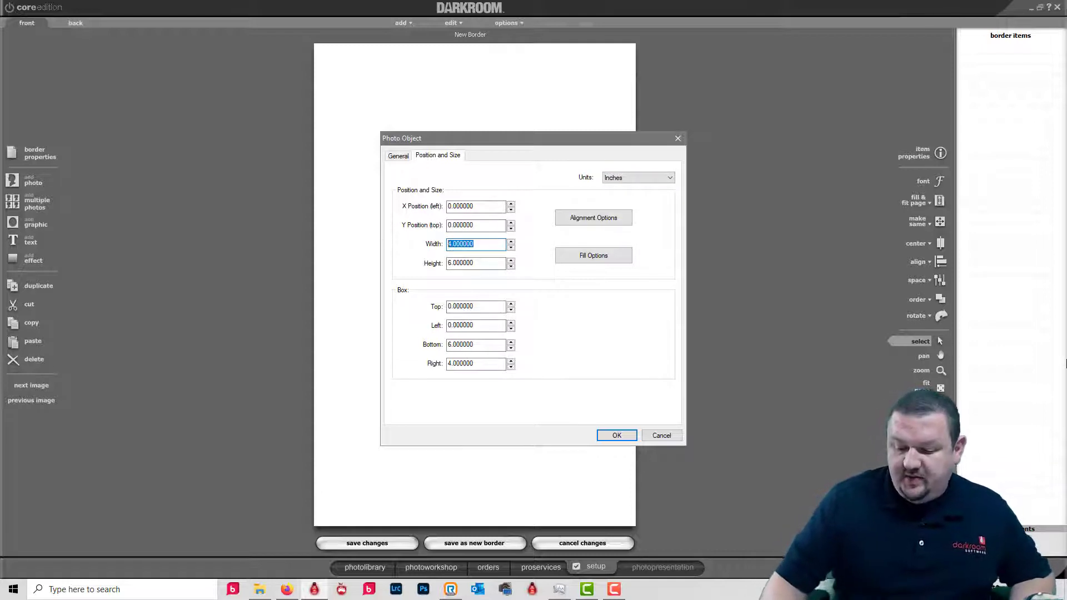
{"action": "type", "text": "2.75"}
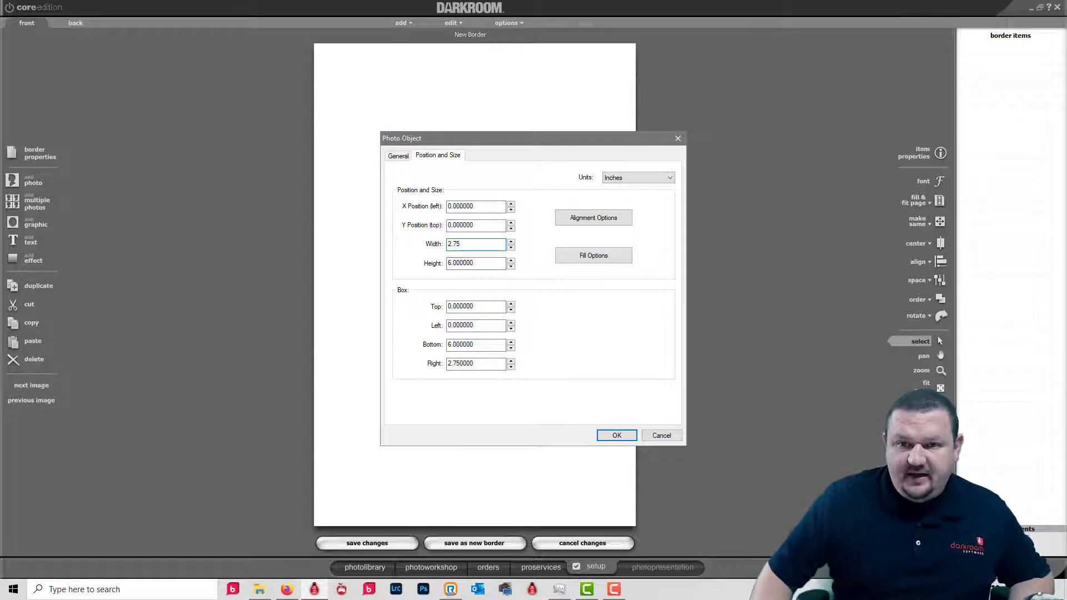
{"action": "double_click", "coordinate": [473, 264]}
{"action": "type", "text": "2"}
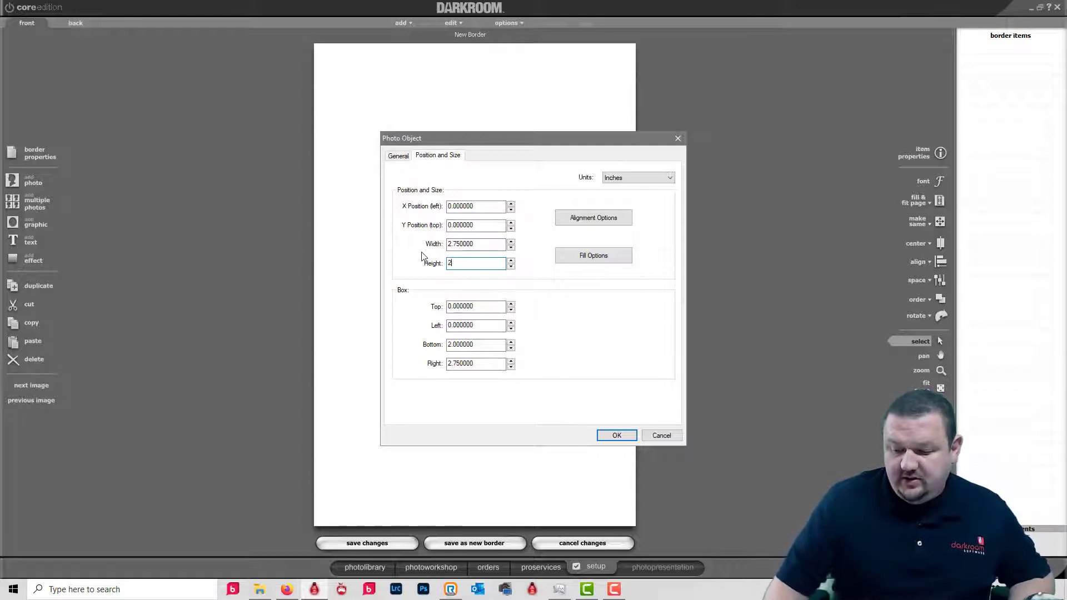
{"action": "type", "text": ".75"}
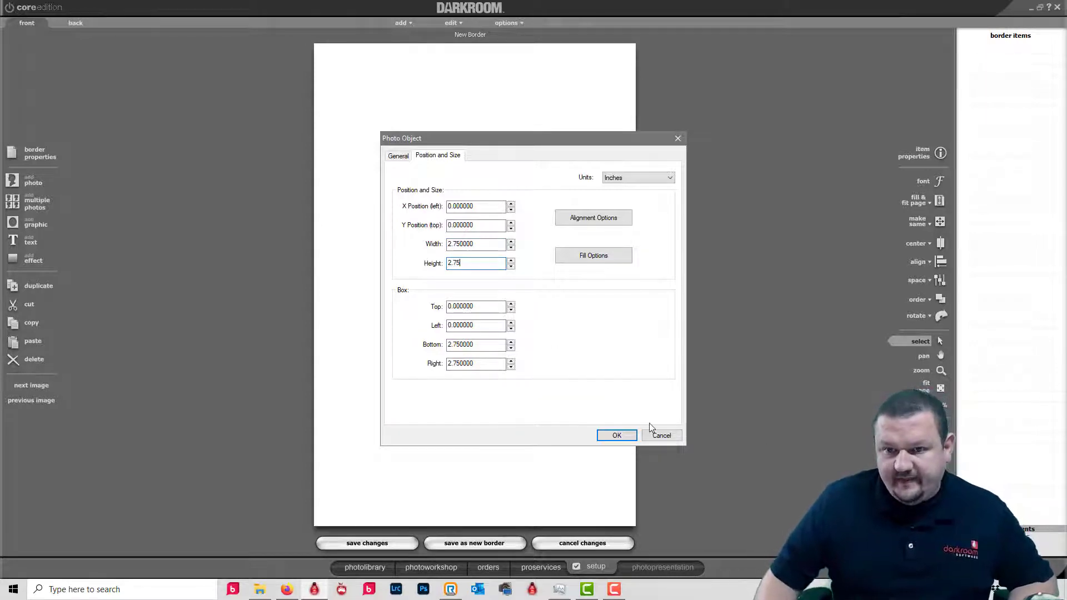
{"action": "left_click", "coordinate": [616, 436]}
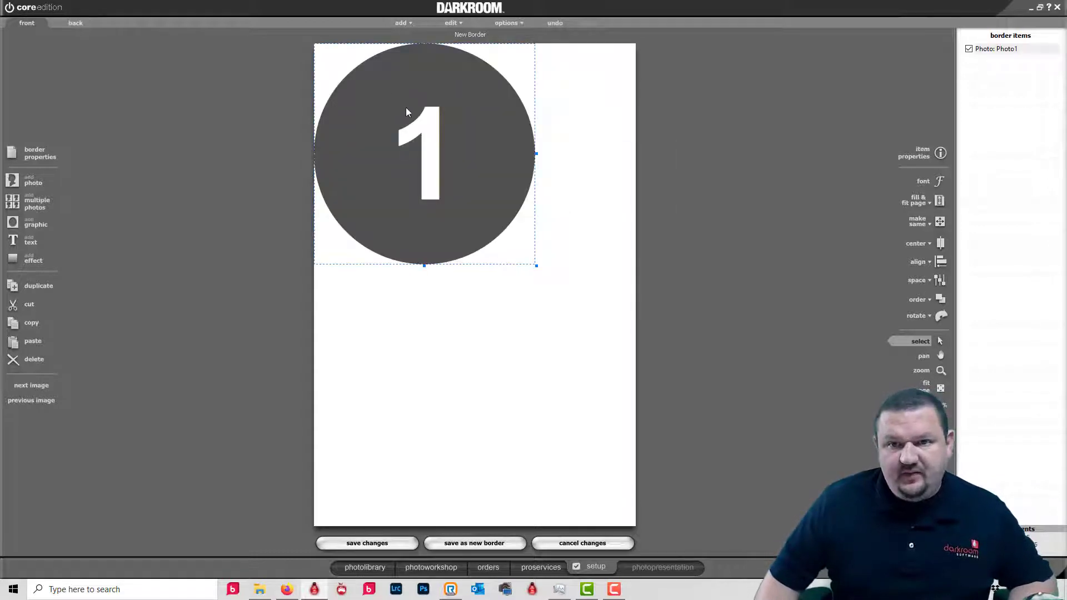
- Centre the circular photo in the page's upper half, then duplicate it and place the copy directly below
{"action": "left_click_drag", "start_coordinate": [406, 111], "coordinate": [460, 129]}
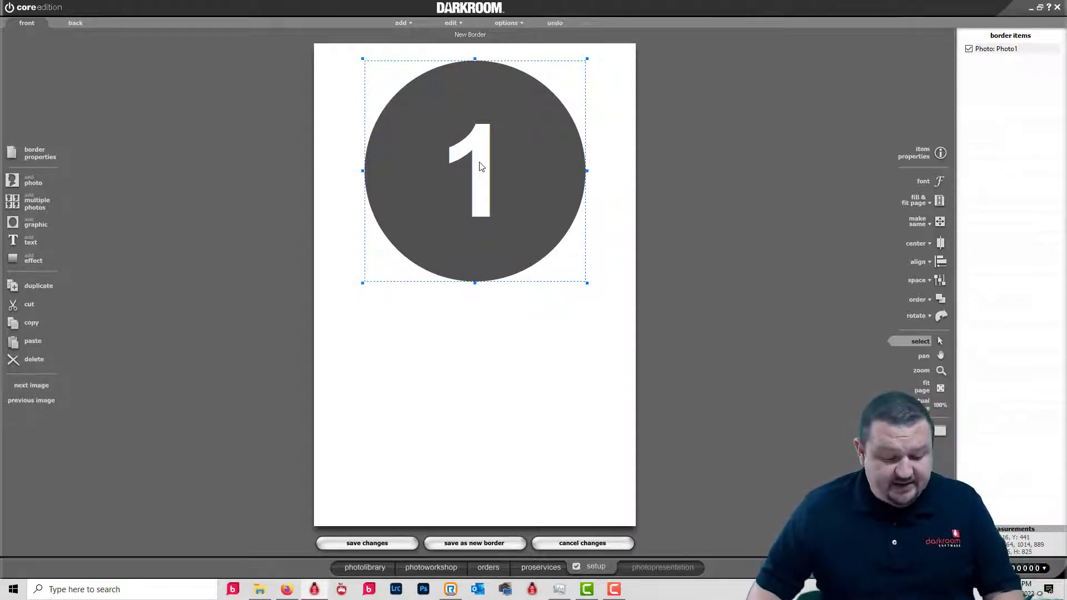
{"action": "key", "text": "ctrl+d"}
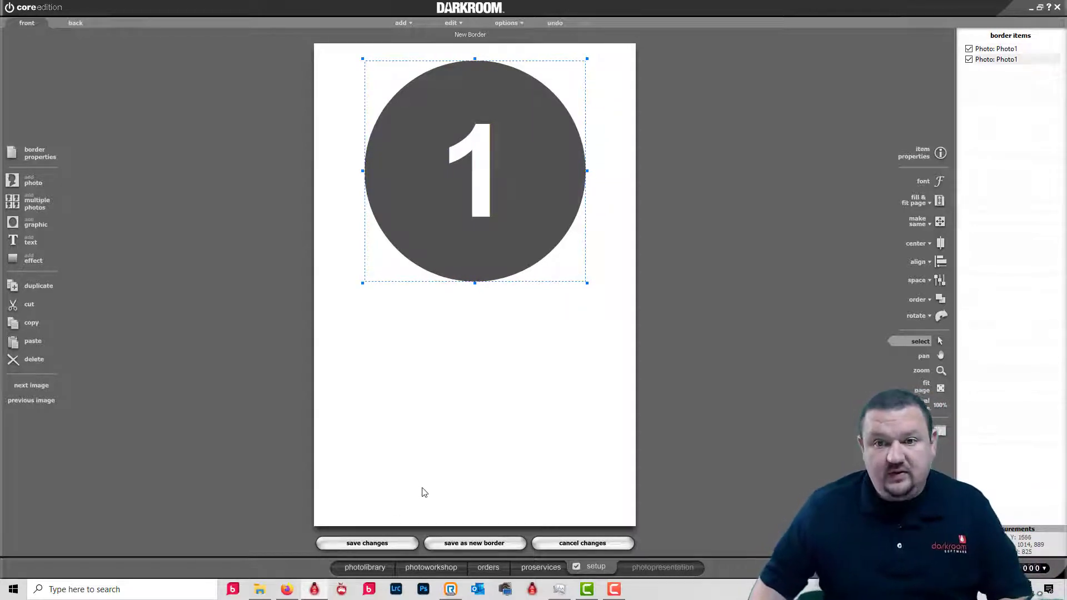
{"action": "left_click_drag", "start_coordinate": [482, 304], "coordinate": [486, 380]}
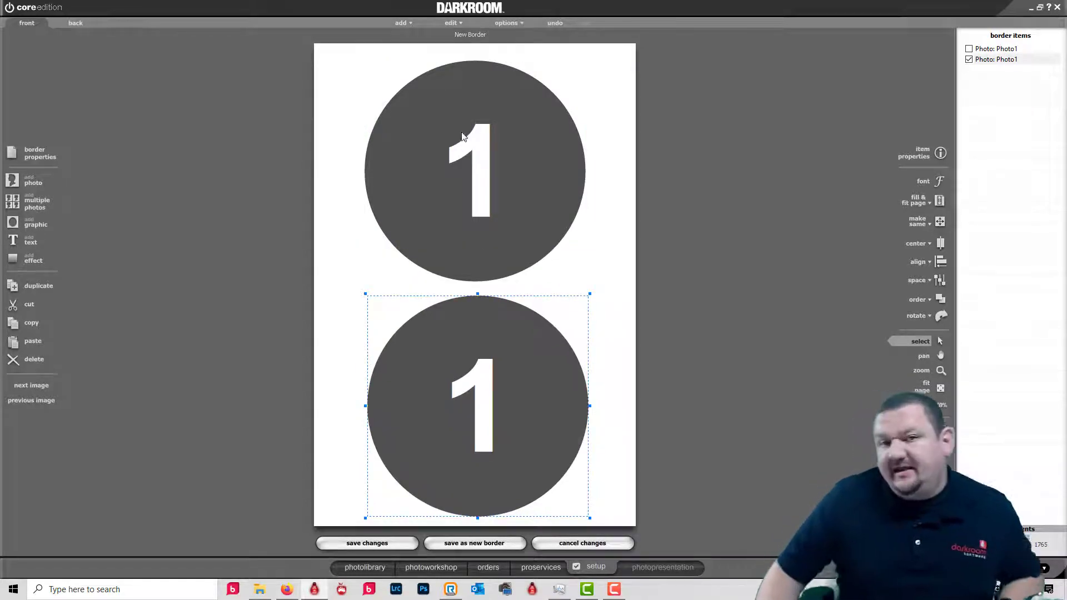
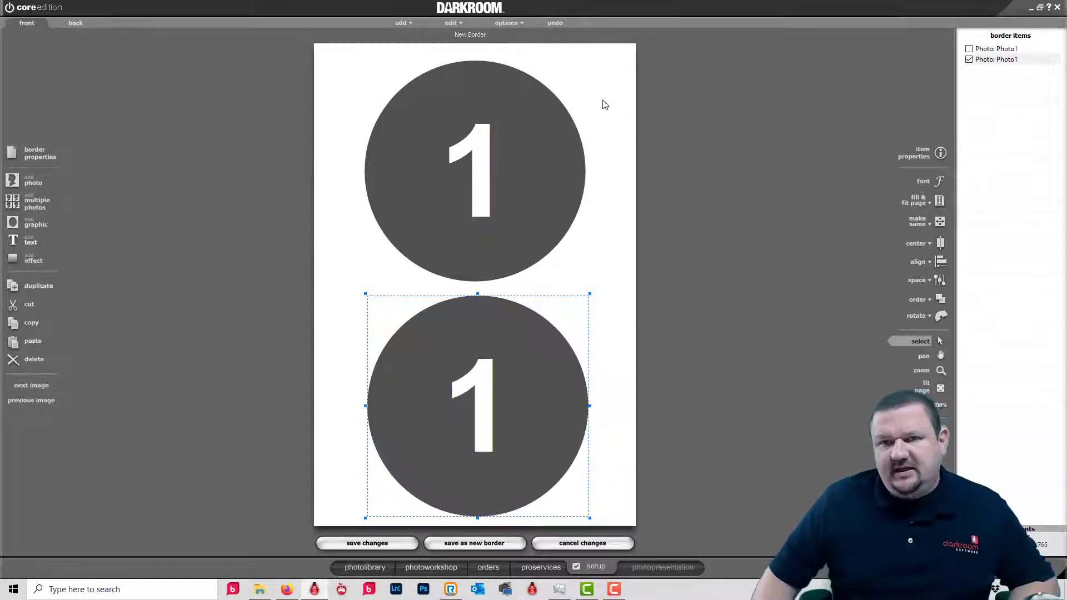
- Create a text object reading "Button" with the OrderId special text field on the second line
{"action": "left_click", "coordinate": [431, 174]}
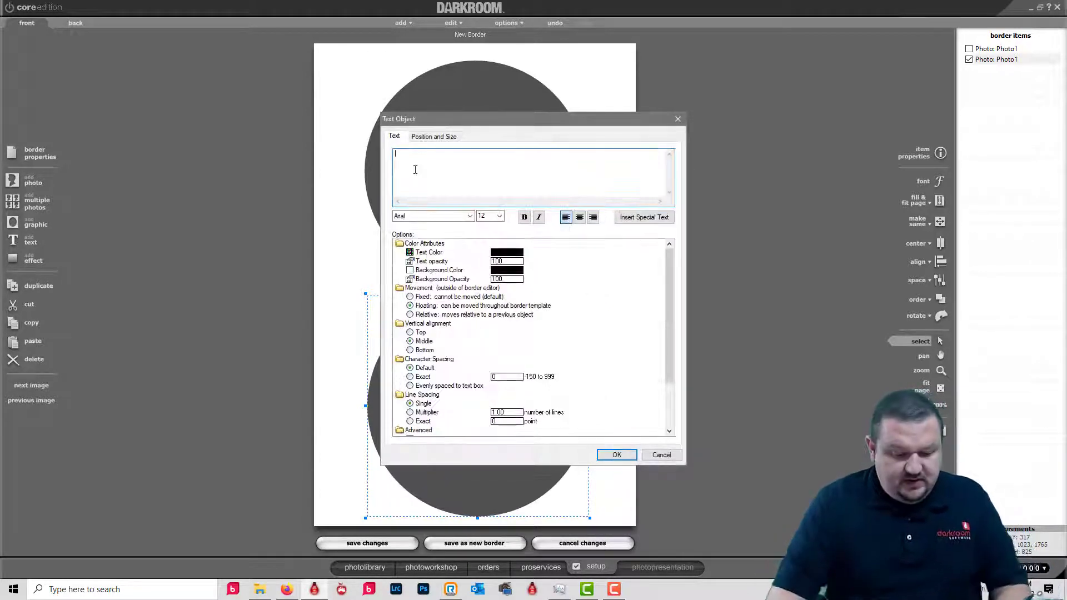
{"action": "type", "text": "Button"}
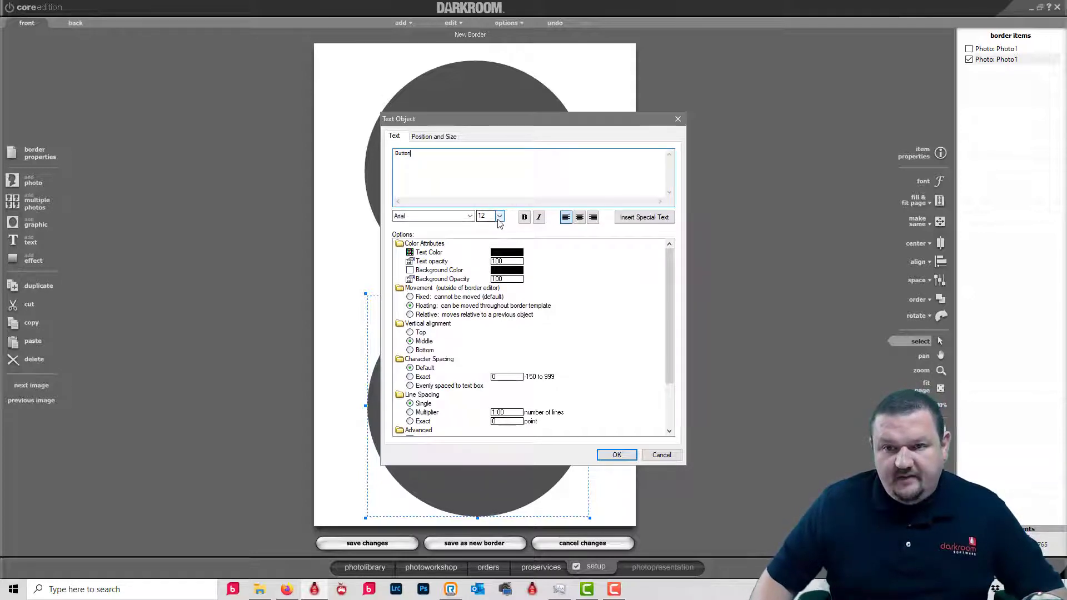
{"action": "key", "text": "Return"}
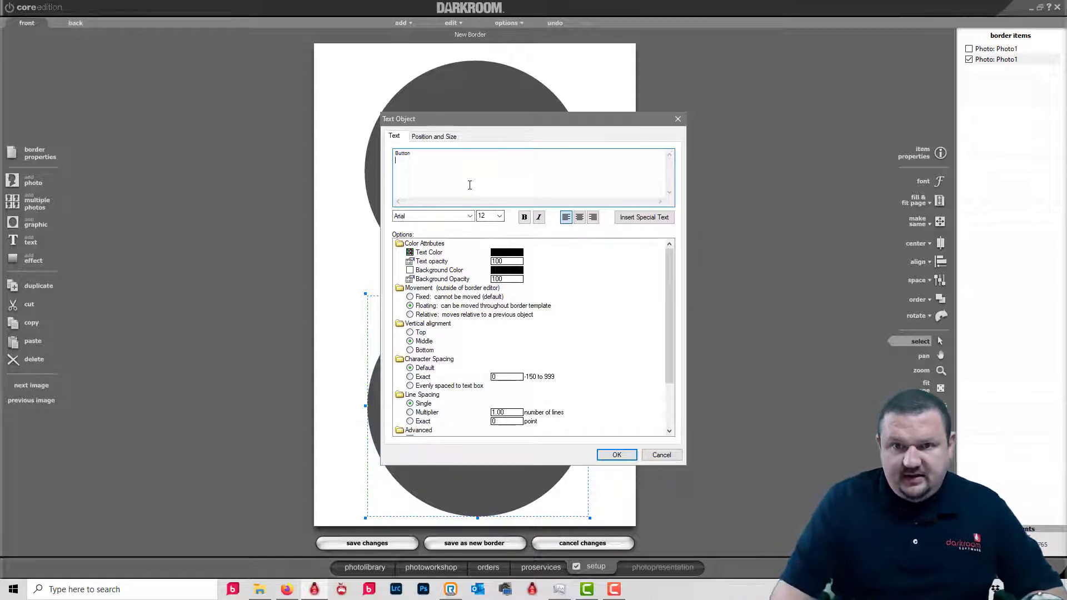
{"action": "left_click", "coordinate": [648, 220]}
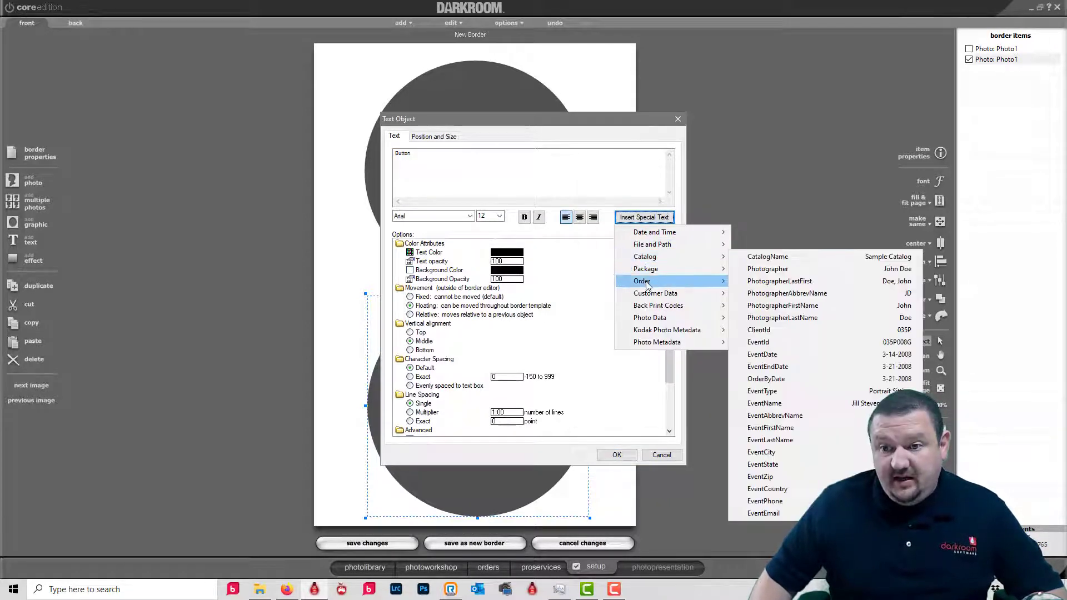
{"action": "mouse_move", "coordinate": [649, 283]}
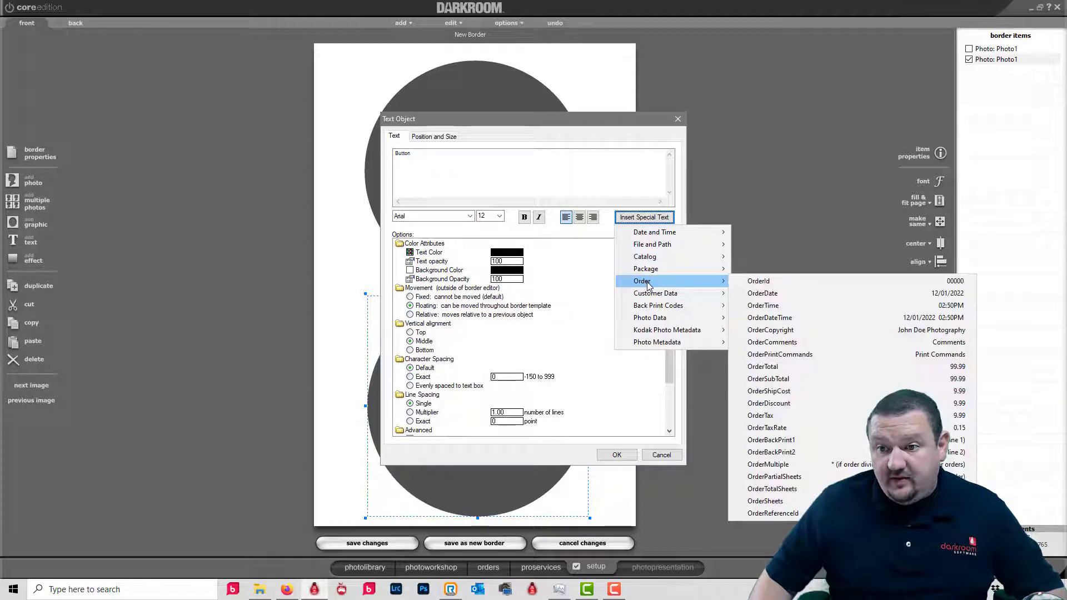
{"action": "left_click", "coordinate": [760, 281]}
- Add the File special text field on a third line, remove the space before %OrderId%, and place the text object
{"action": "left_click", "coordinate": [637, 217]}
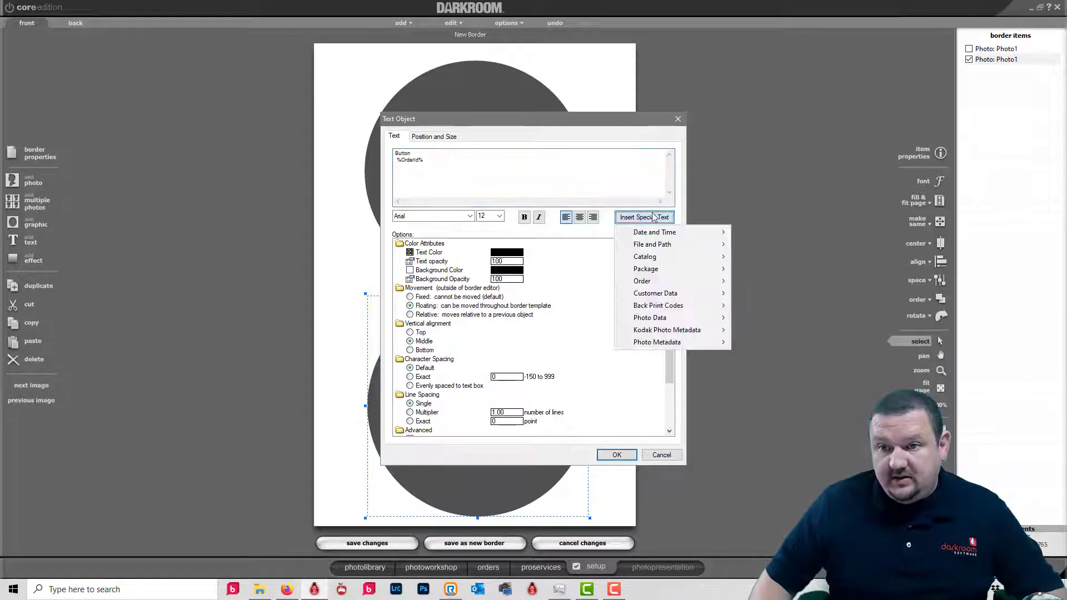
{"action": "mouse_move", "coordinate": [669, 253]}
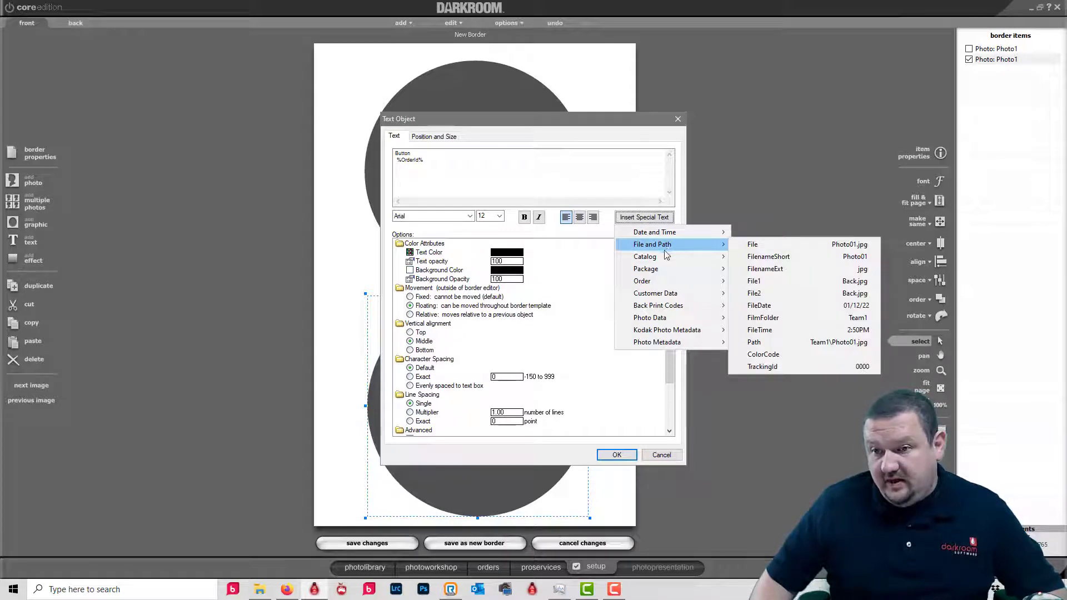
{"action": "mouse_move", "coordinate": [664, 297]}
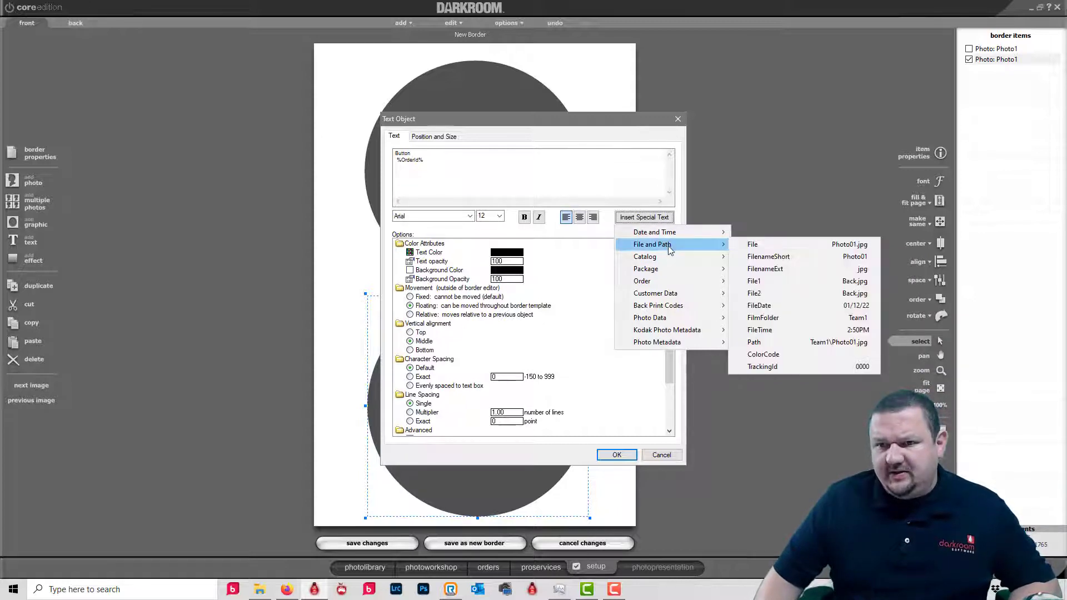
{"action": "left_click", "coordinate": [763, 246]}
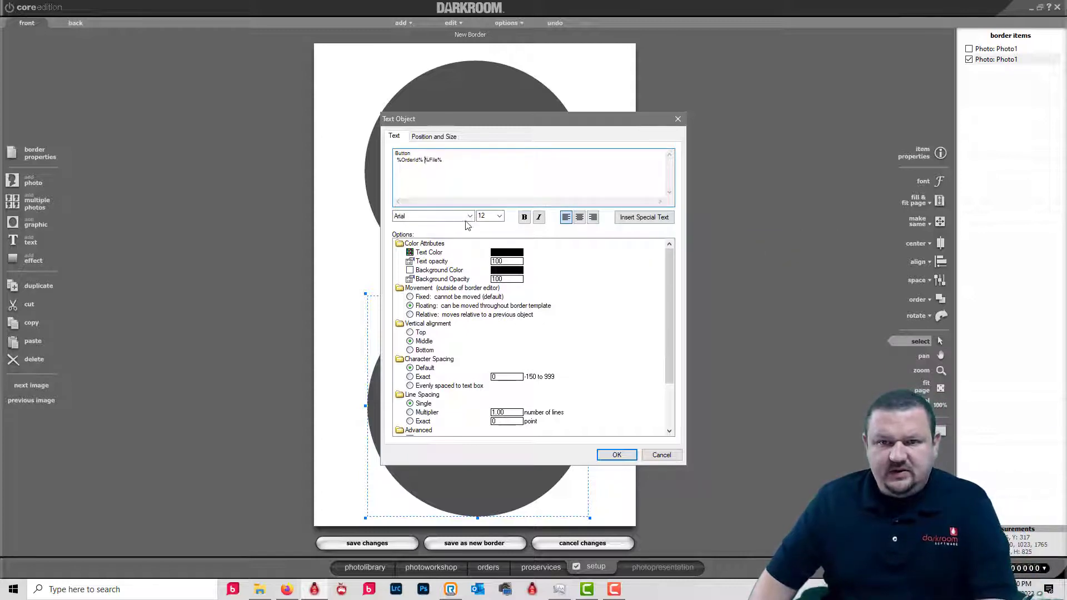
{"action": "key", "text": "Return"}
{"action": "left_click", "coordinate": [397, 159]}
{"action": "key", "text": "BackSpace"}
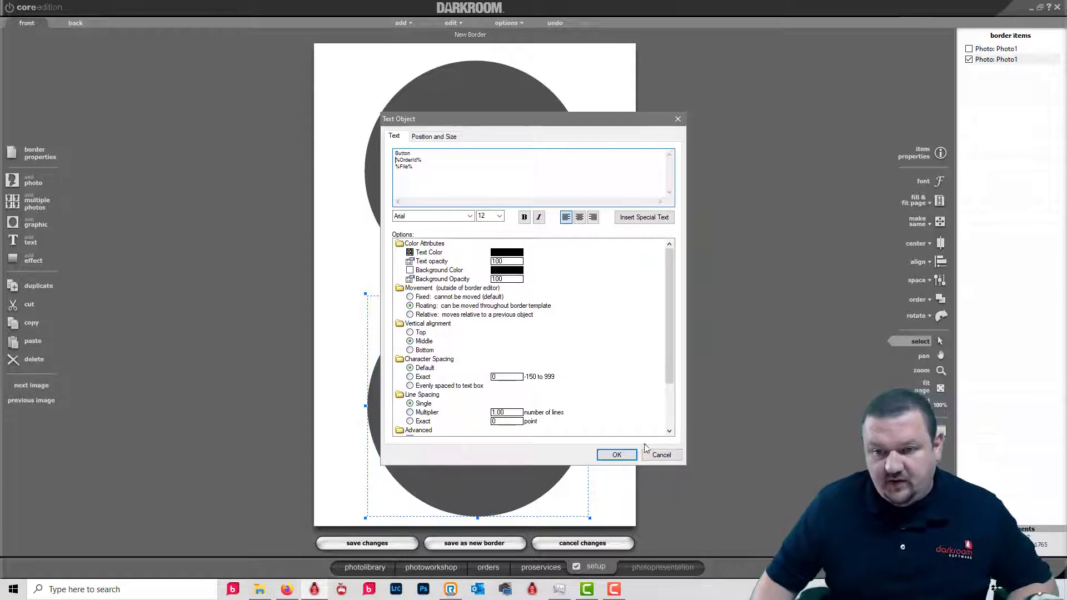
{"action": "left_click", "coordinate": [617, 455]}
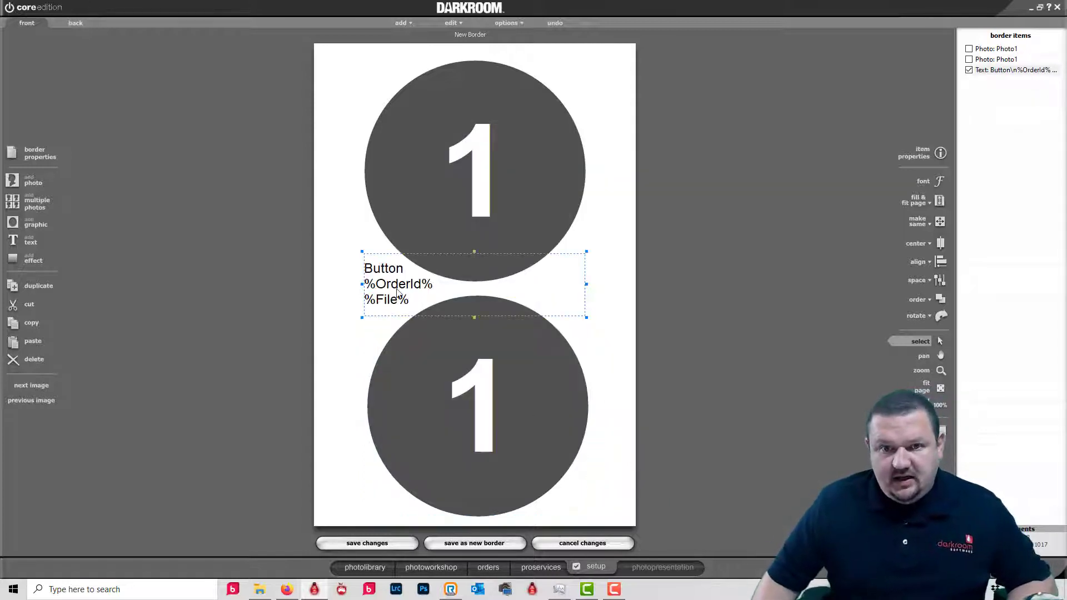
- Move the text label into the page's upper-left corner and set its font size to 8
{"action": "left_click_drag", "start_coordinate": [394, 291], "coordinate": [350, 84]}
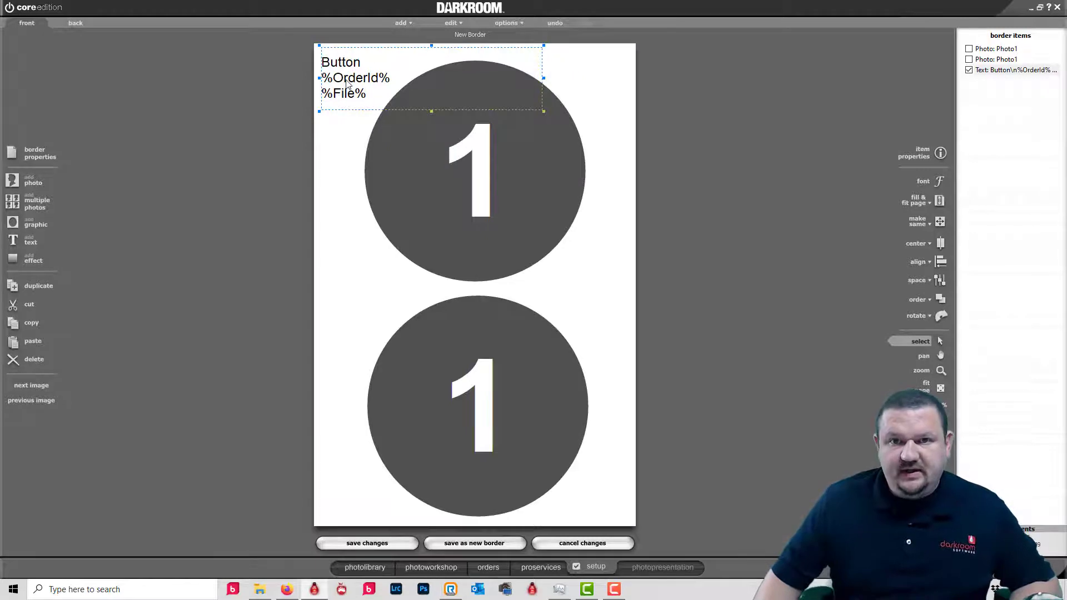
{"action": "double_click", "coordinate": [346, 83]}
{"action": "left_click", "coordinate": [481, 215]}
{"action": "type", "text": "8"}
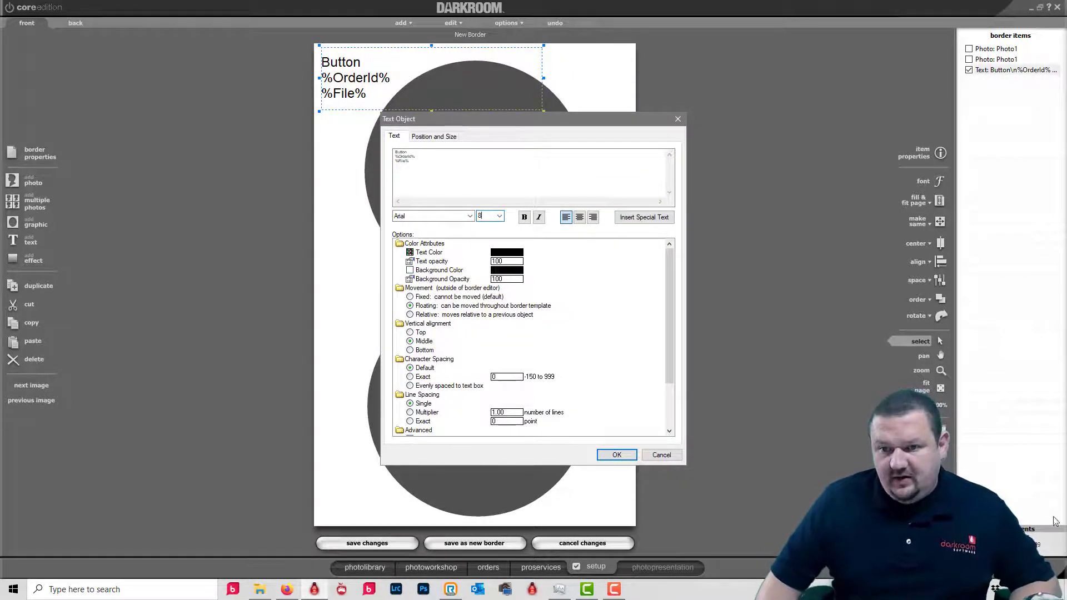
{"action": "left_click", "coordinate": [616, 455]}
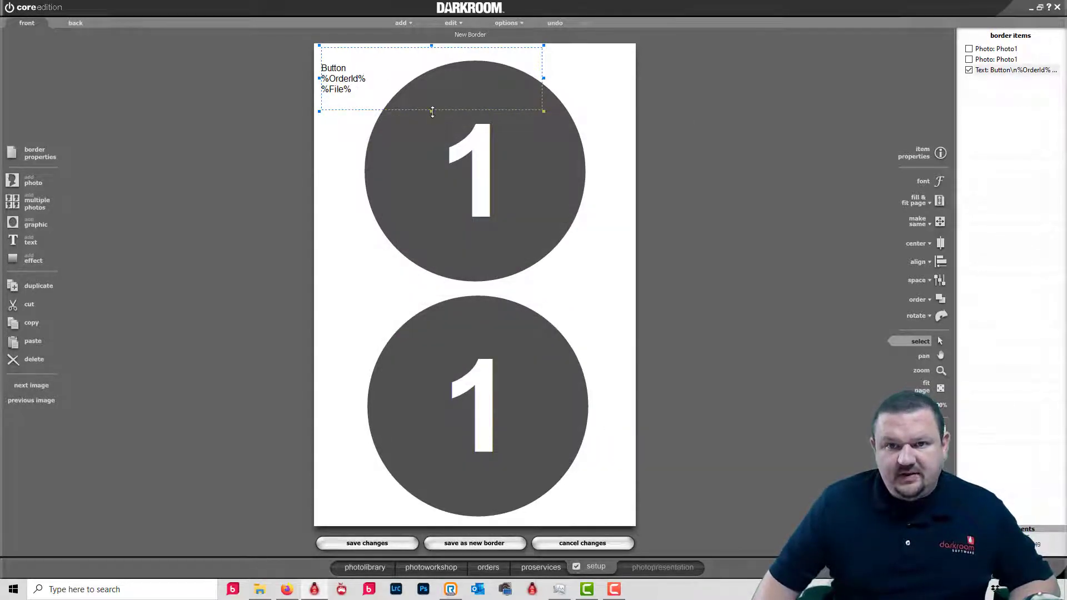
- Reduce the height of the label's text box, then shift the upper circular photo down close to the lower one
{"action": "left_click_drag", "start_coordinate": [432, 101], "coordinate": [431, 96]}
{"action": "left_click", "coordinate": [476, 372]}
{"action": "left_click_drag", "start_coordinate": [460, 179], "coordinate": [462, 189]}
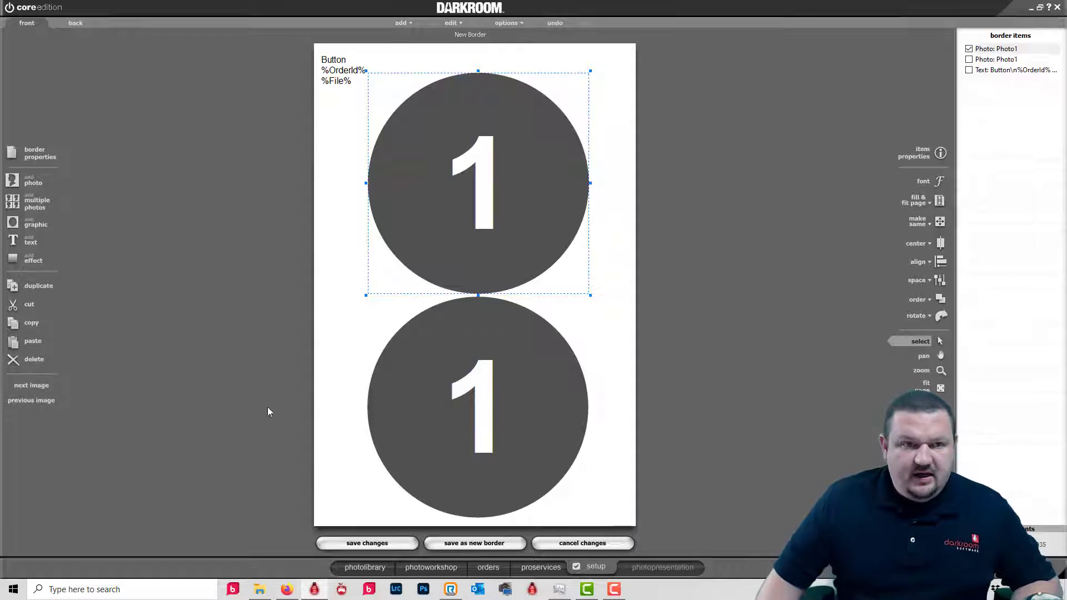
- Set the border template's description to "Button on 4x6"
{"action": "left_click", "coordinate": [49, 152]}
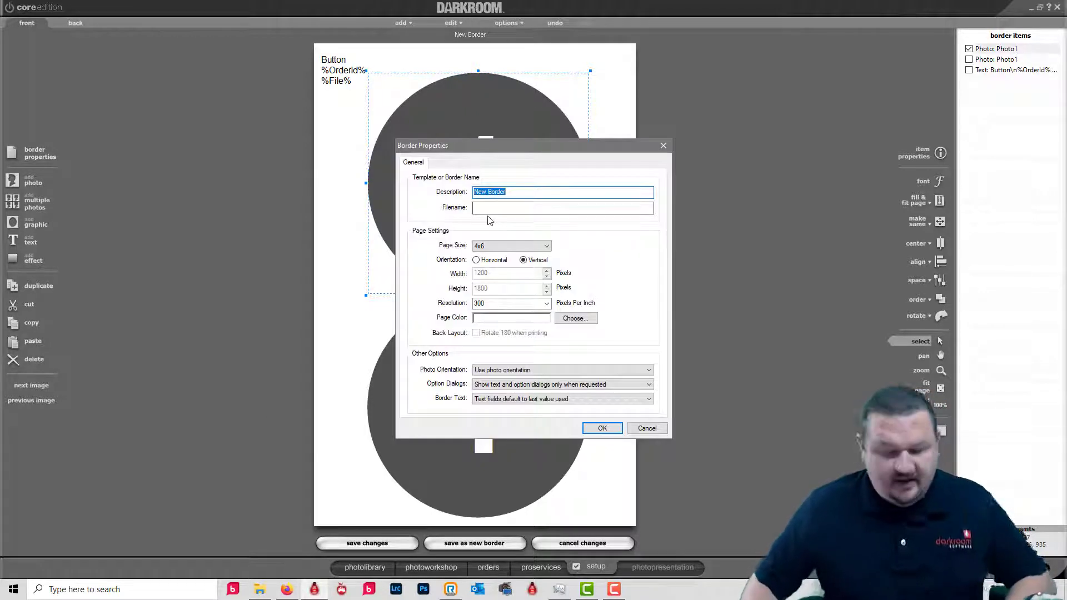
{"action": "type", "text": "Button on 4x6"}
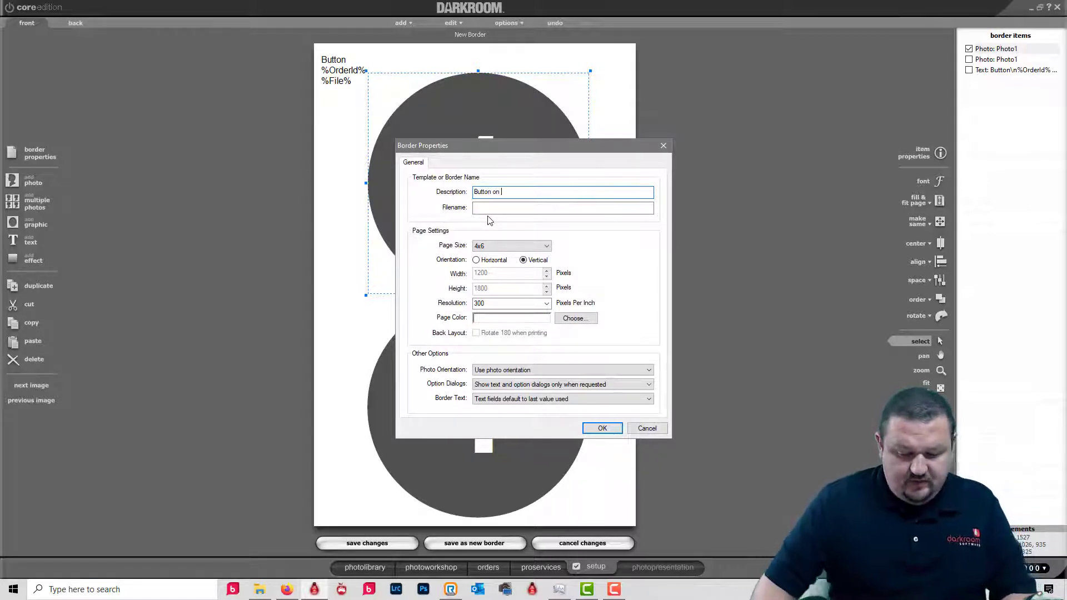
{"action": "left_click", "coordinate": [596, 427]}
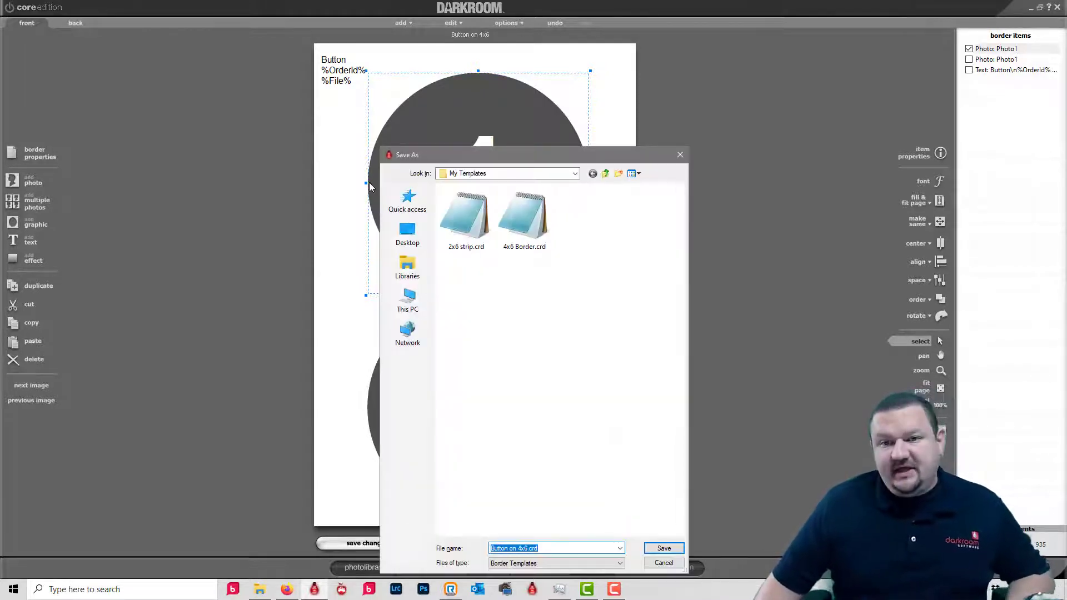
- Save the template as "Button on 4x6.crd" in the My Templates folder
{"action": "left_click", "coordinate": [577, 174]}
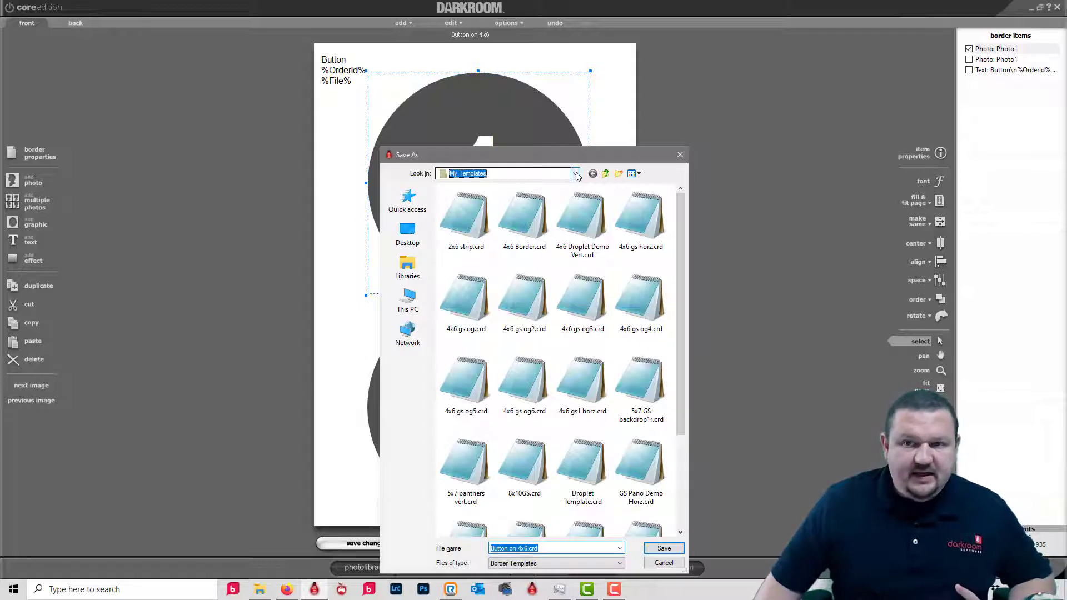
{"action": "left_click", "coordinate": [576, 174]}
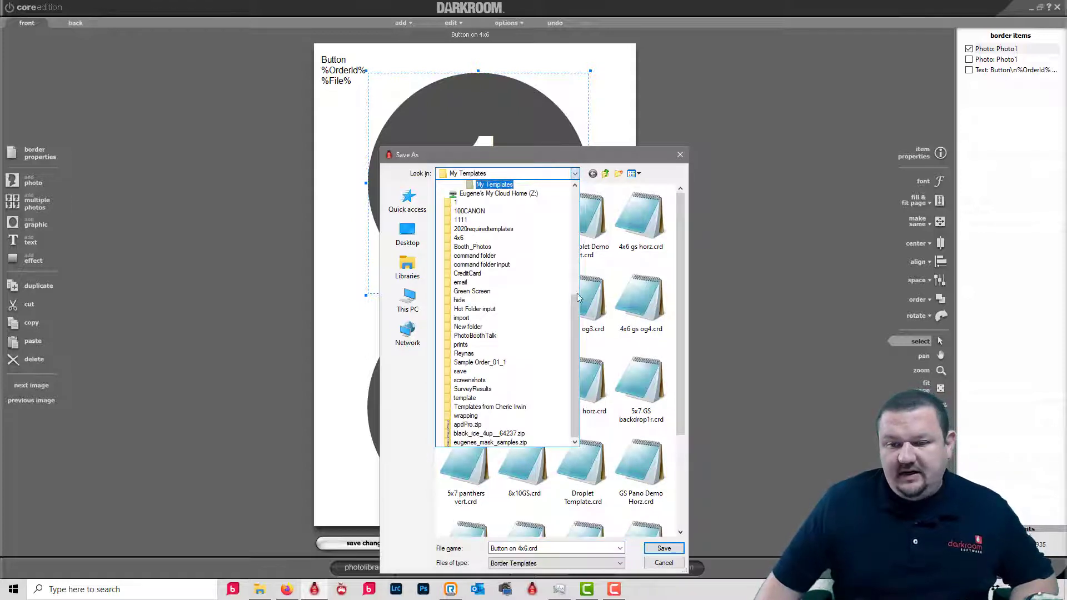
{"action": "left_click", "coordinate": [673, 549]}
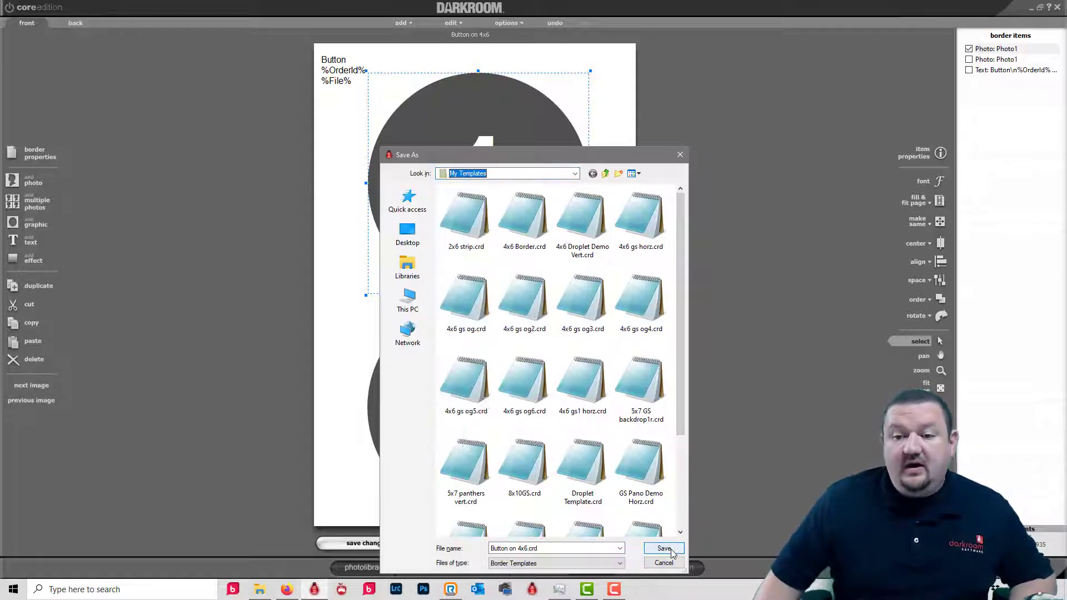
{"action": "left_click", "coordinate": [673, 550]}
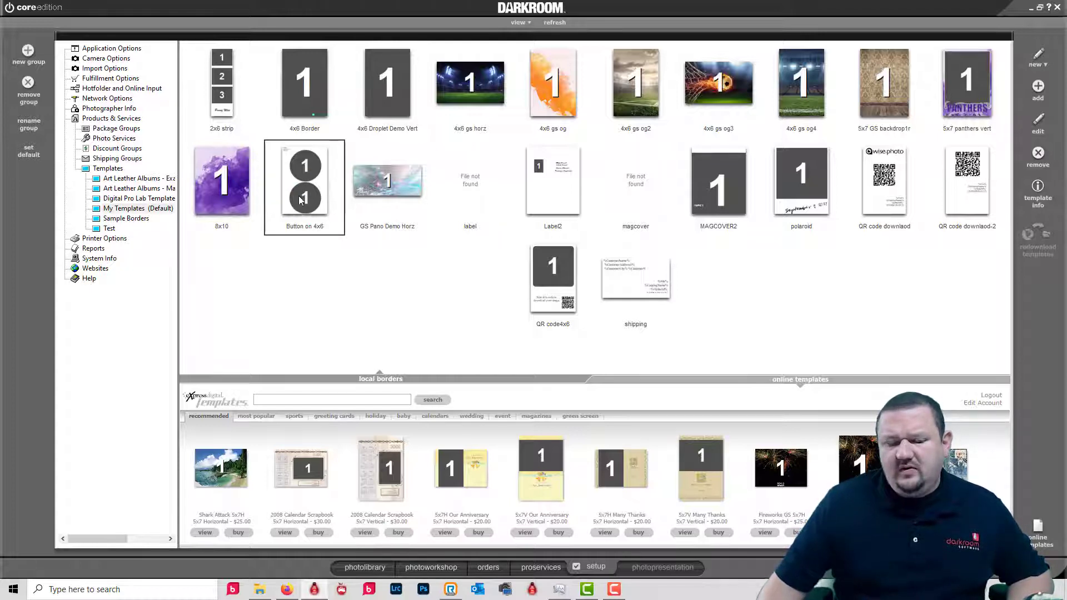
- Create a free package named "button" in the My Packages group with Quick Print enabled
{"action": "left_click", "coordinate": [113, 129]}
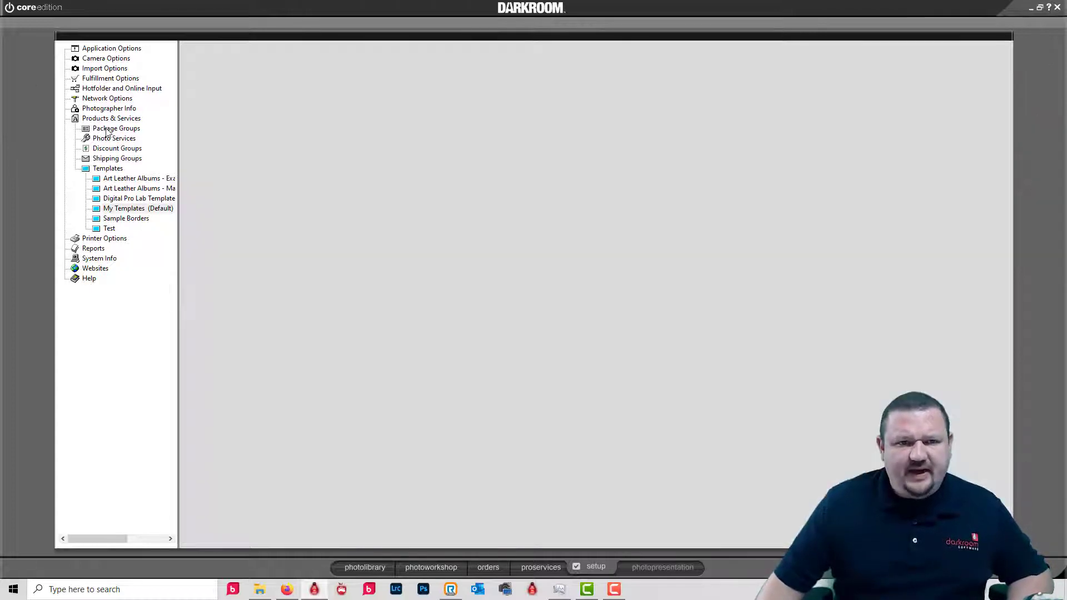
{"action": "left_click", "coordinate": [123, 139]}
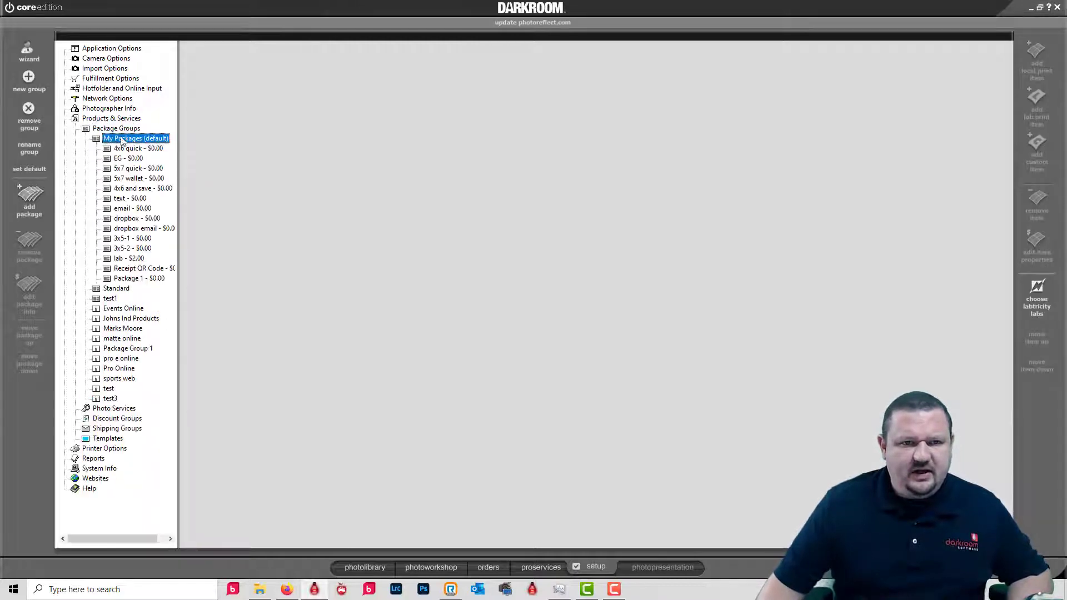
{"action": "left_click", "coordinate": [28, 199]}
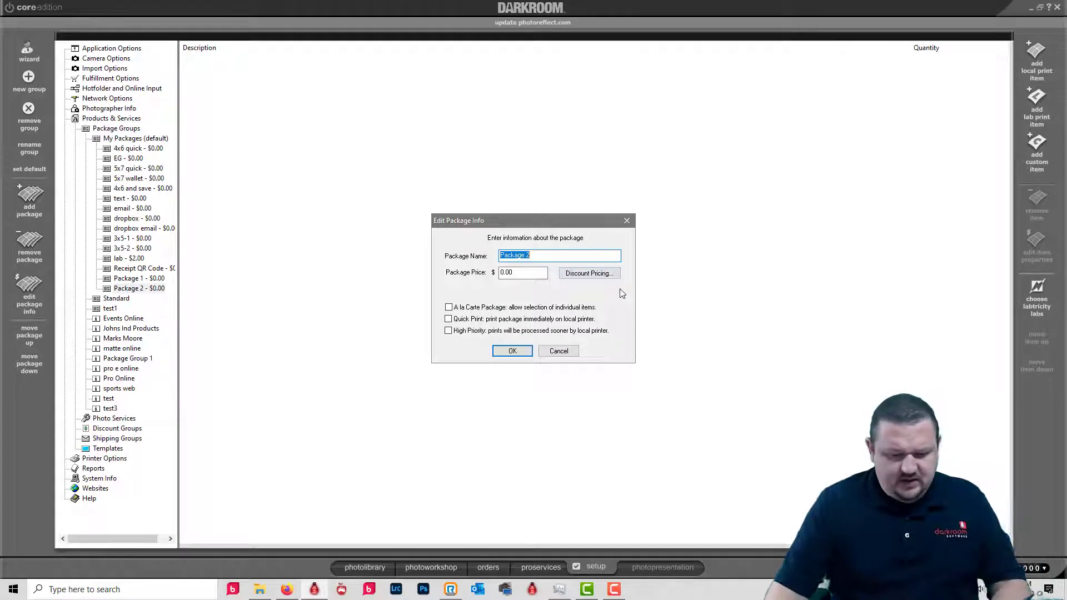
{"action": "type", "text": "button"}
{"action": "left_click", "coordinate": [448, 319]}
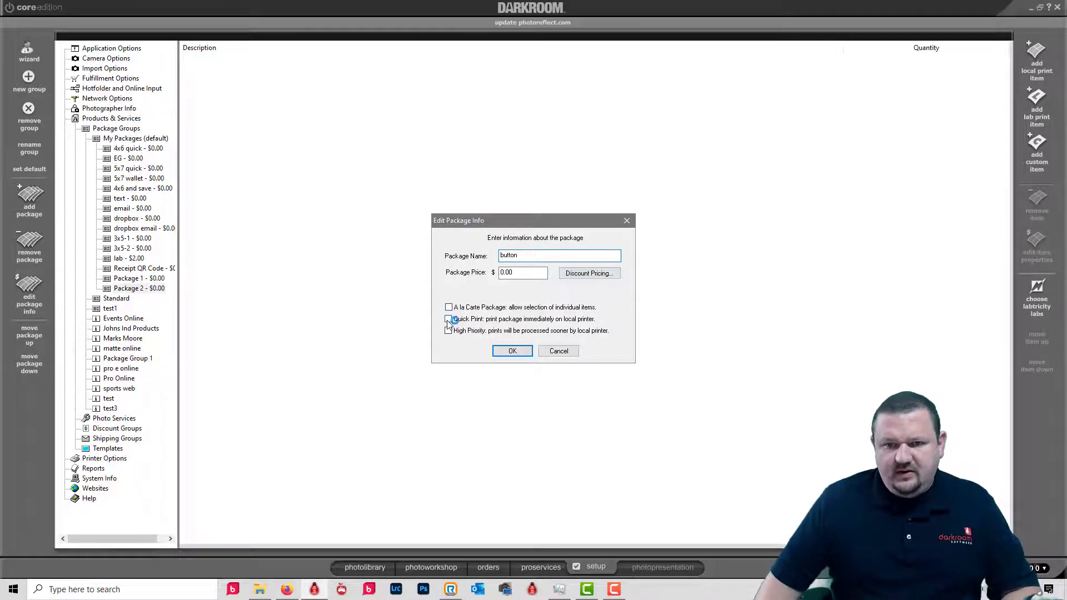
{"action": "left_click", "coordinate": [512, 352]}
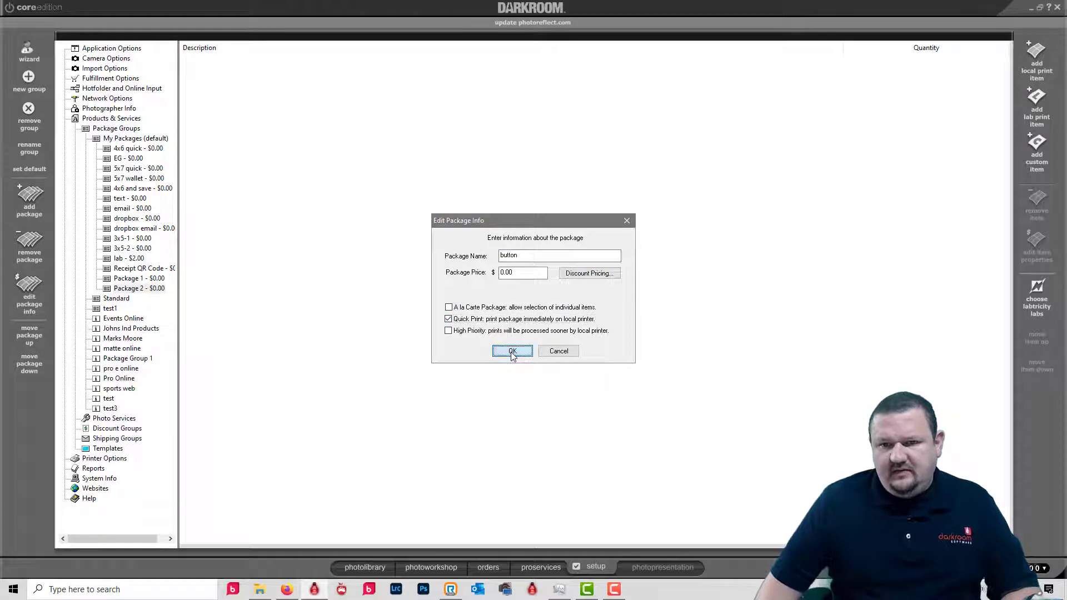
{"action": "left_click", "coordinate": [512, 301]}
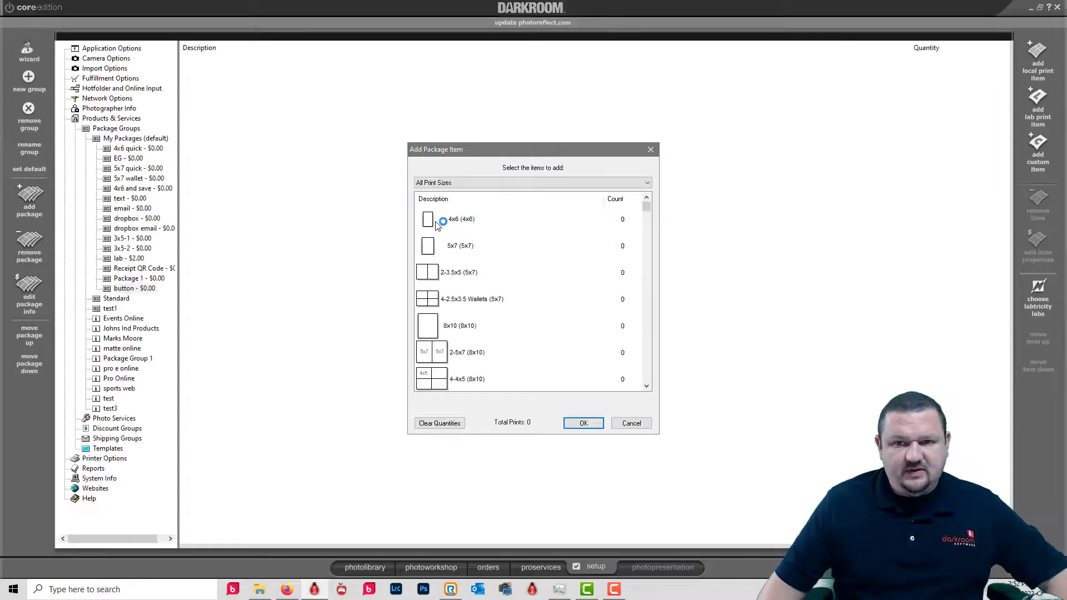
- Add a 4x6 local print item to the button package and make it always use the "Button on 4x6" border
{"action": "left_click", "coordinate": [467, 221]}
{"action": "left_click", "coordinate": [583, 423]}
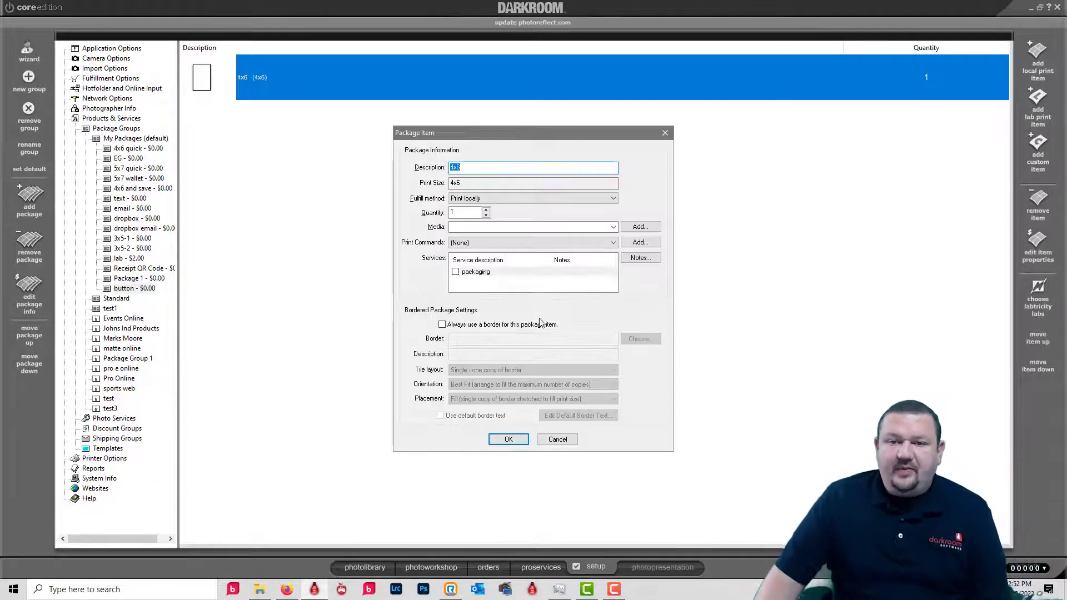
{"action": "left_click", "coordinate": [541, 324]}
{"action": "left_click", "coordinate": [637, 340]}
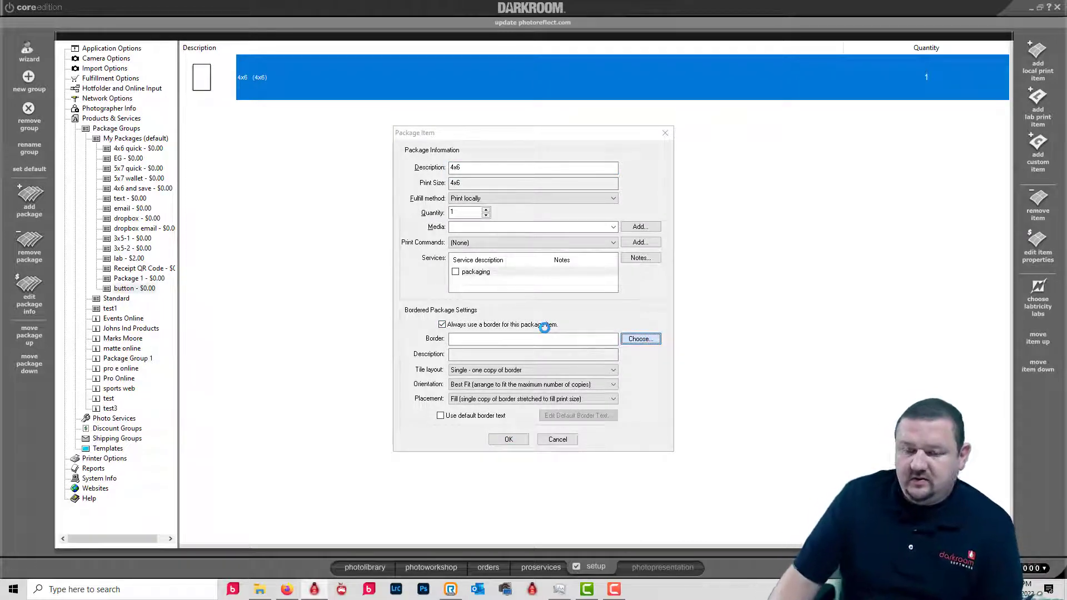
{"action": "left_click", "coordinate": [447, 190]}
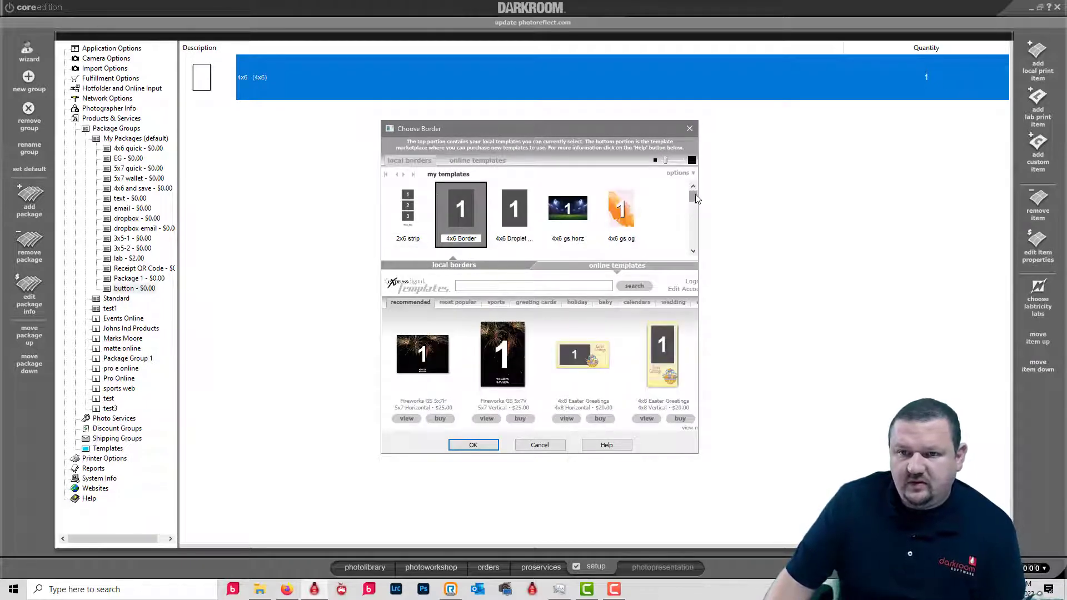
{"action": "left_click_drag", "start_coordinate": [695, 202], "coordinate": [698, 224]}
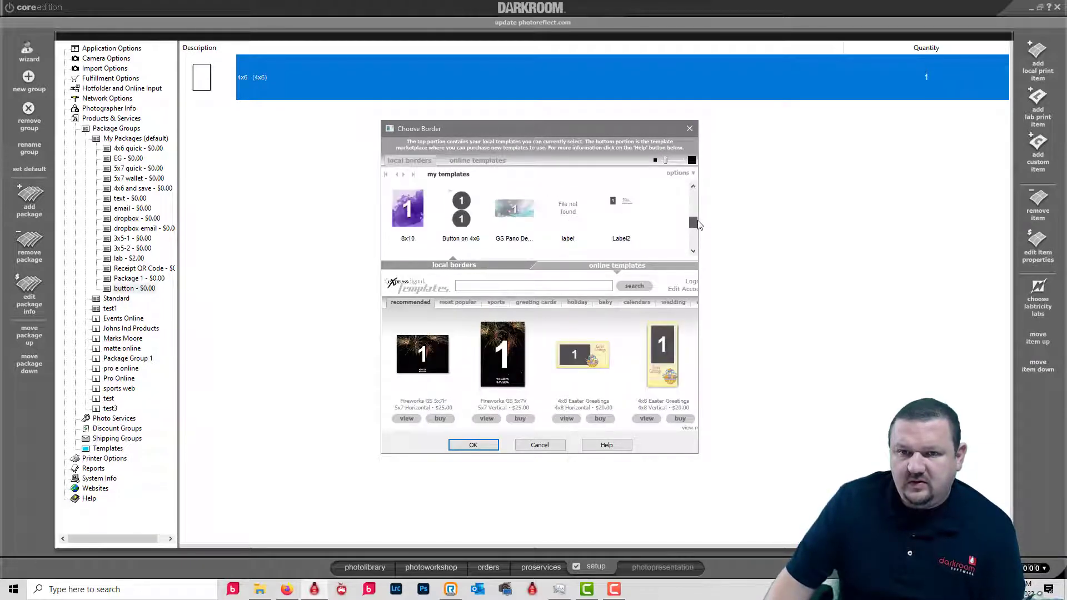
{"action": "left_click", "coordinate": [473, 227]}
{"action": "left_click", "coordinate": [486, 448]}
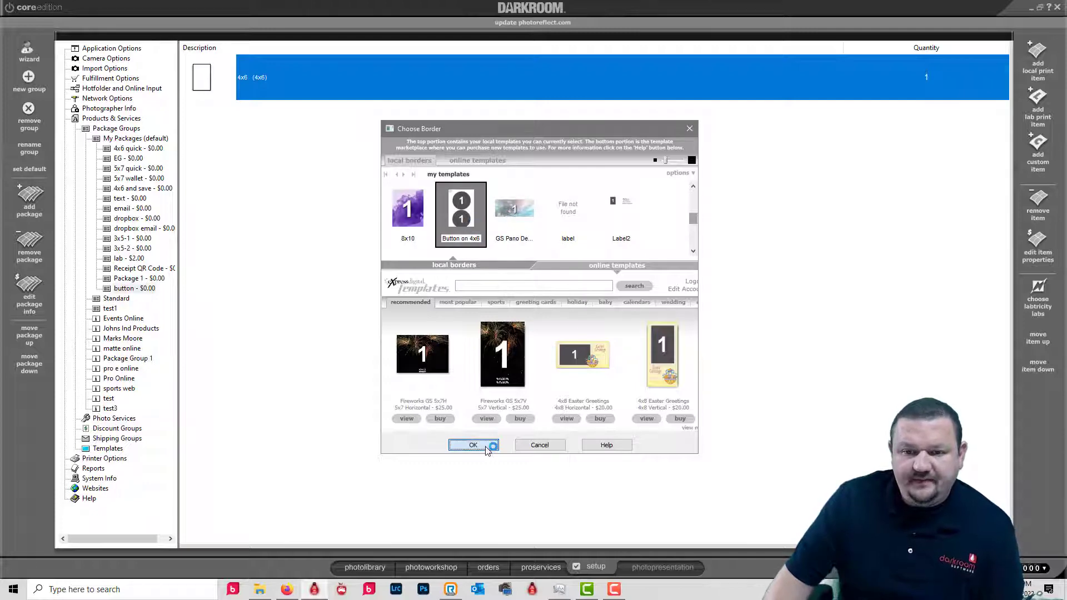
{"action": "left_click", "coordinate": [501, 439]}
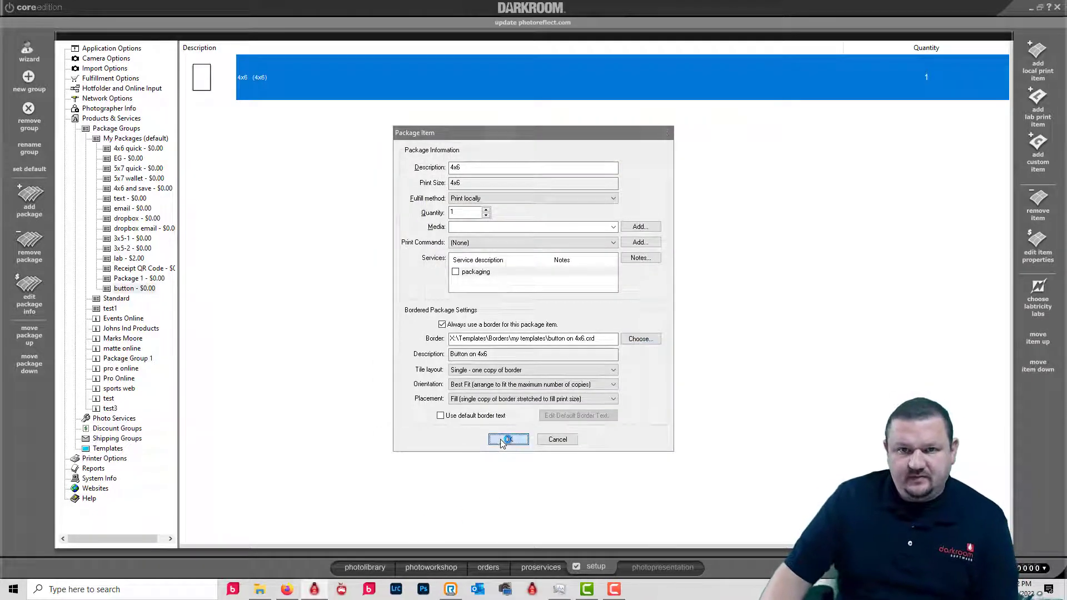
- Disable Quick Print for the button package and keep the package free
{"action": "double_click", "coordinate": [136, 289]}
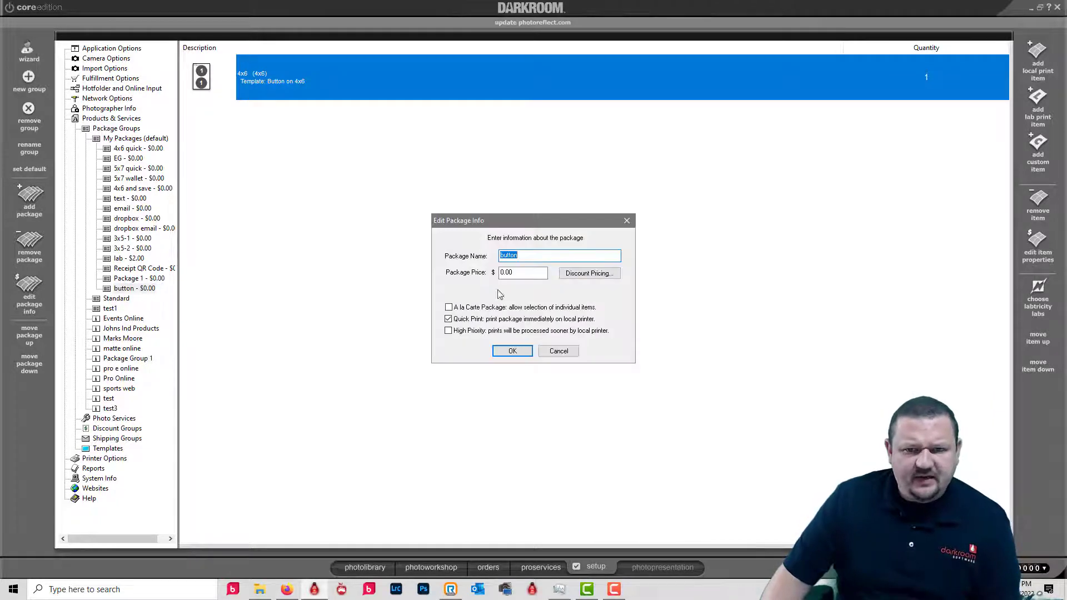
{"action": "left_click", "coordinate": [463, 320]}
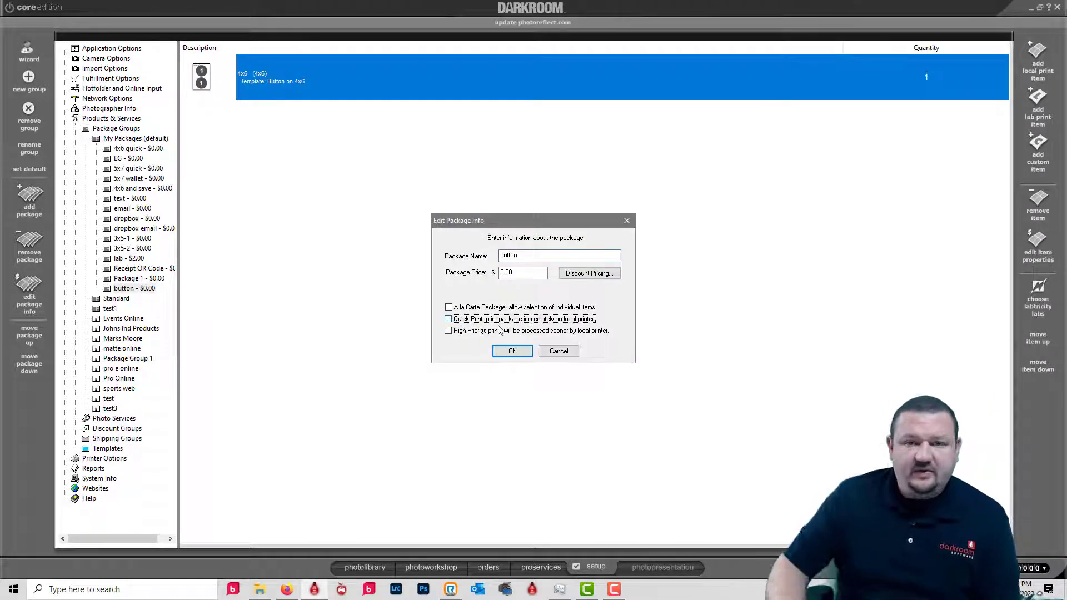
{"action": "left_click", "coordinate": [499, 351]}
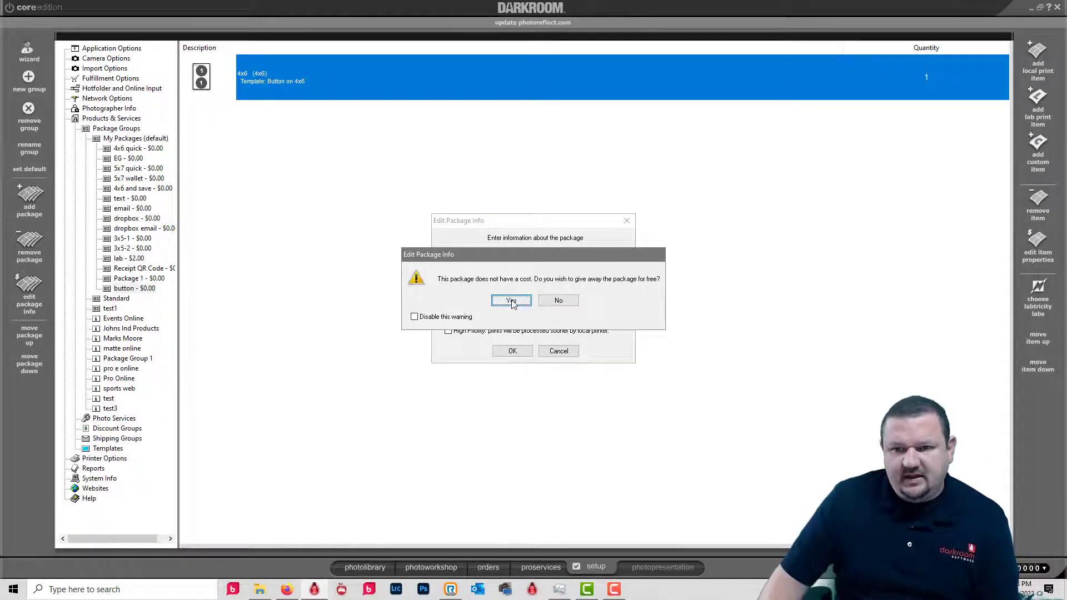
{"action": "left_click", "coordinate": [511, 301]}
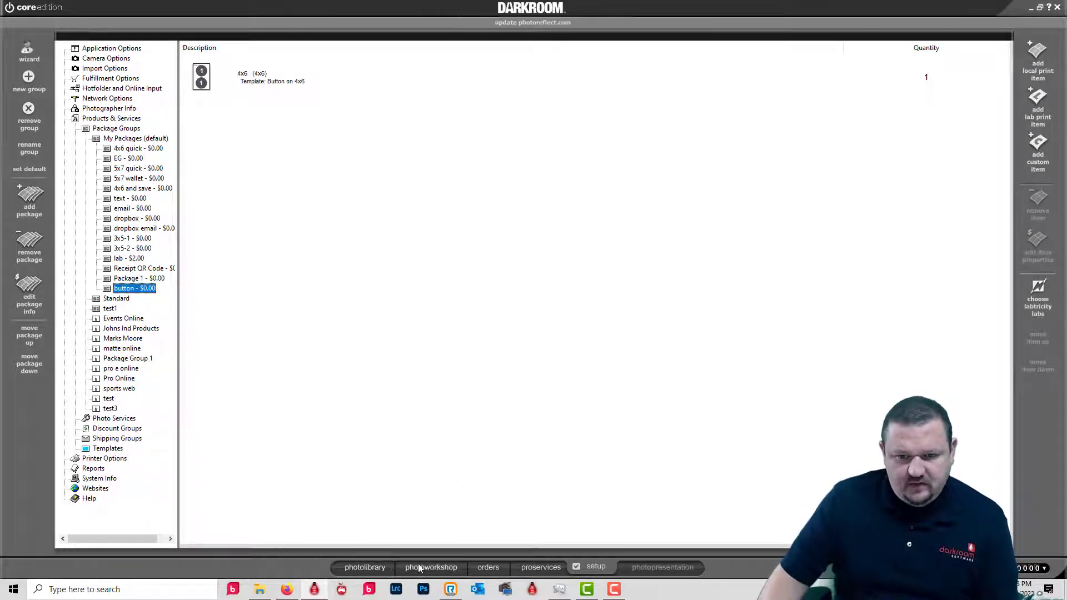
- Add the button package to an order for img_9613.jpg in the photoworkshop
{"action": "left_click", "coordinate": [429, 567]}
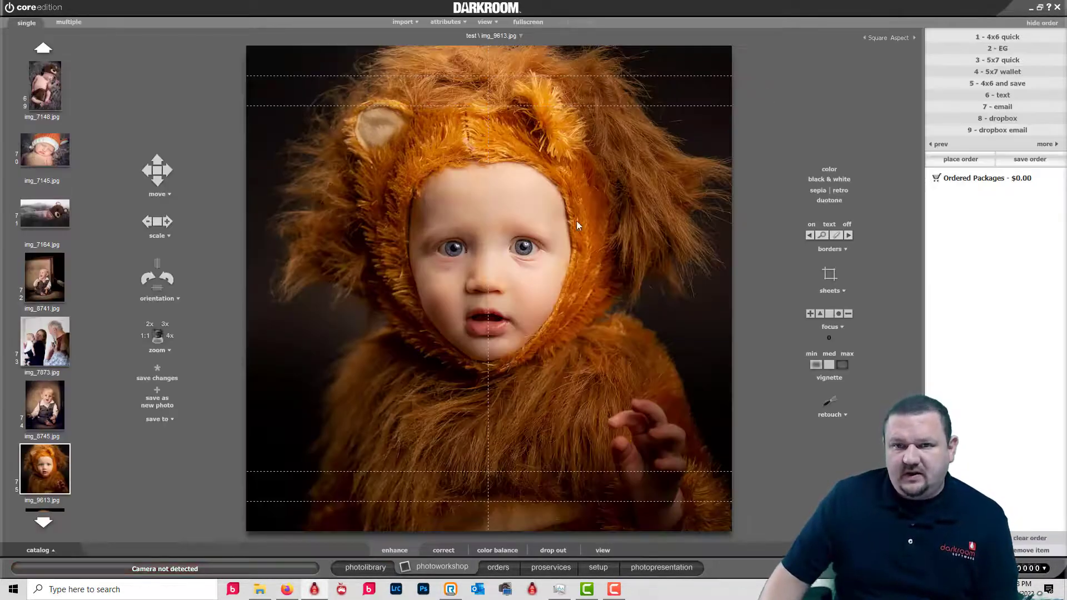
{"action": "left_click", "coordinate": [942, 145]}
{"action": "left_click", "coordinate": [998, 95]}
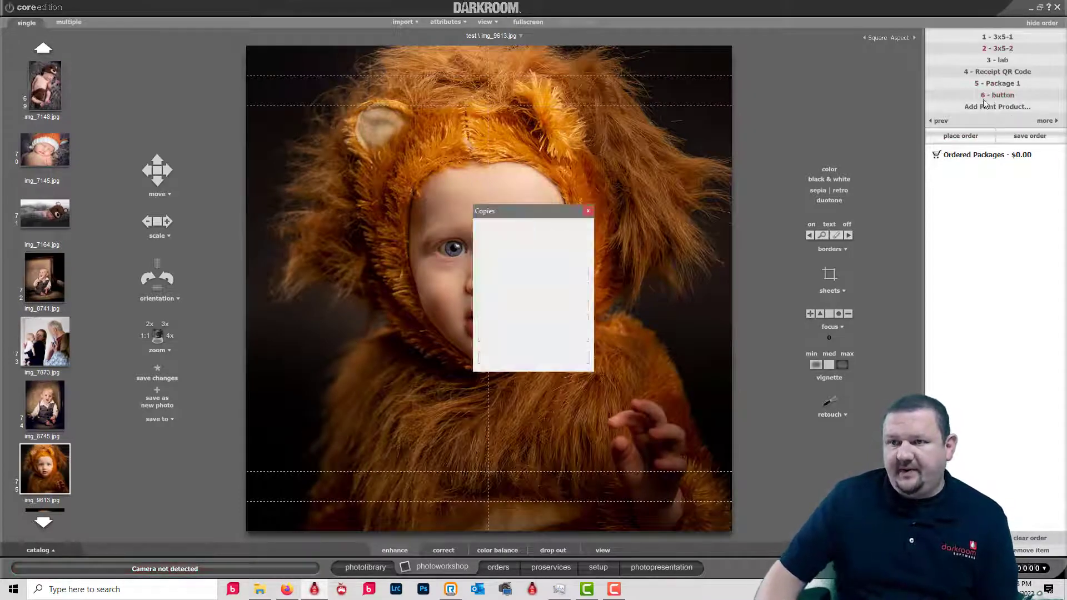
{"action": "left_click", "coordinate": [502, 283]}
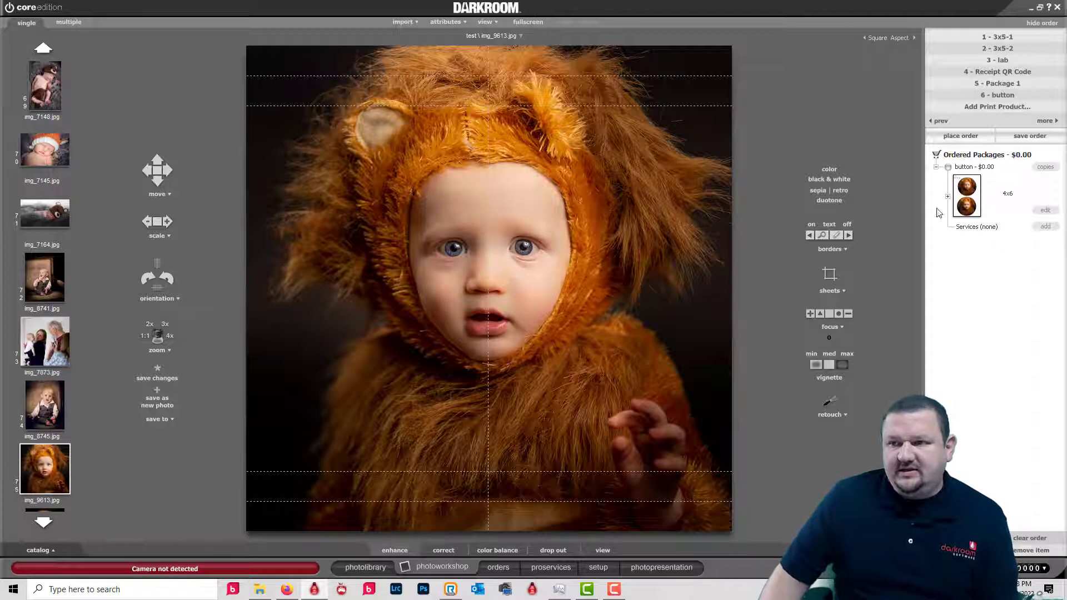
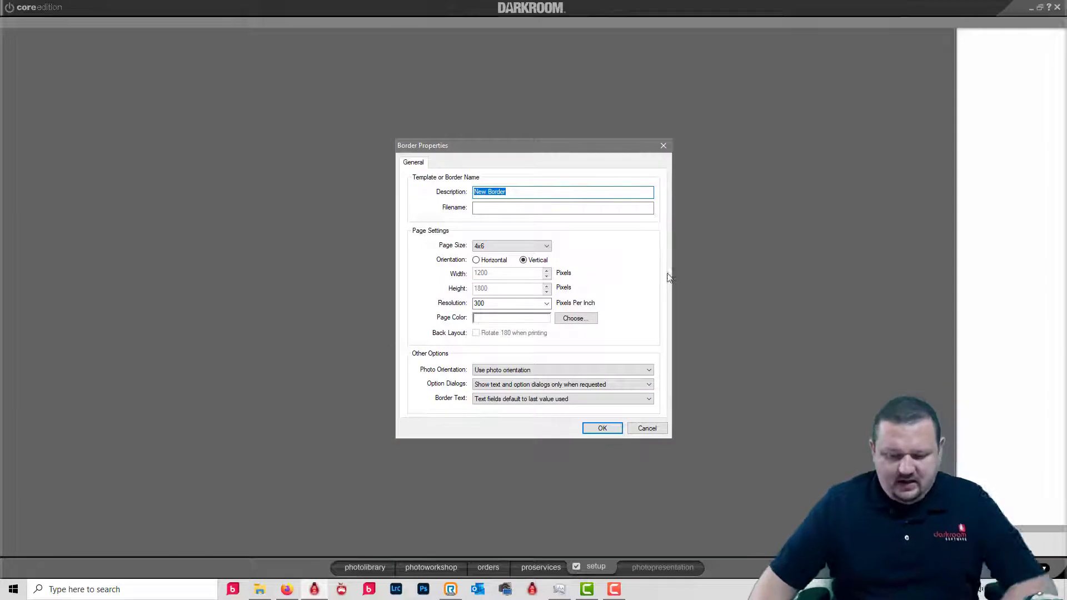
- Create the new vertical 4x6 border template with the description "keychains"
{"action": "type", "text": "key"}
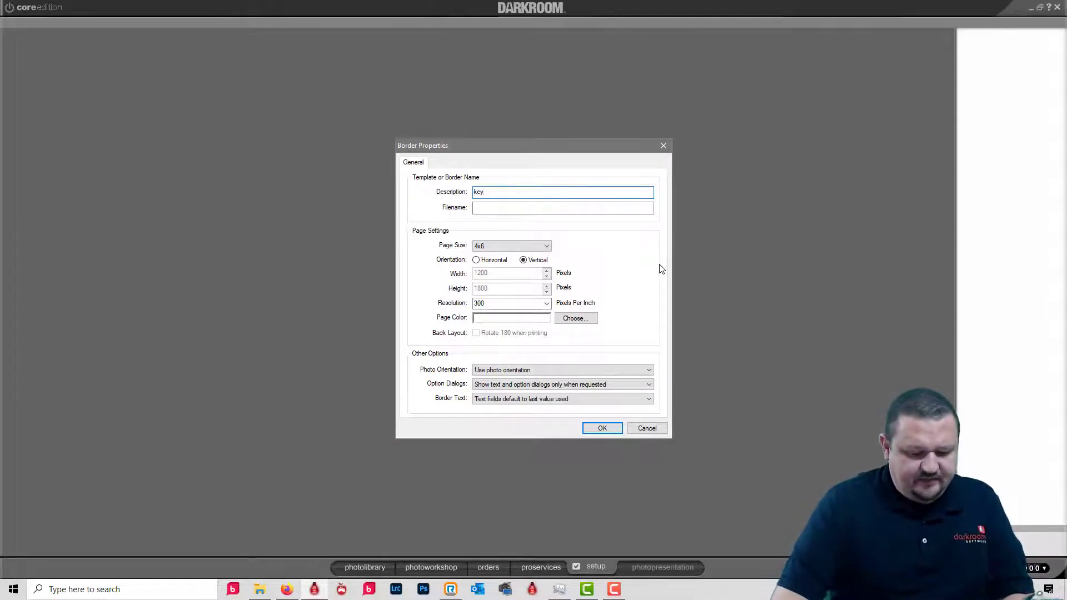
{"action": "type", "text": "chains"}
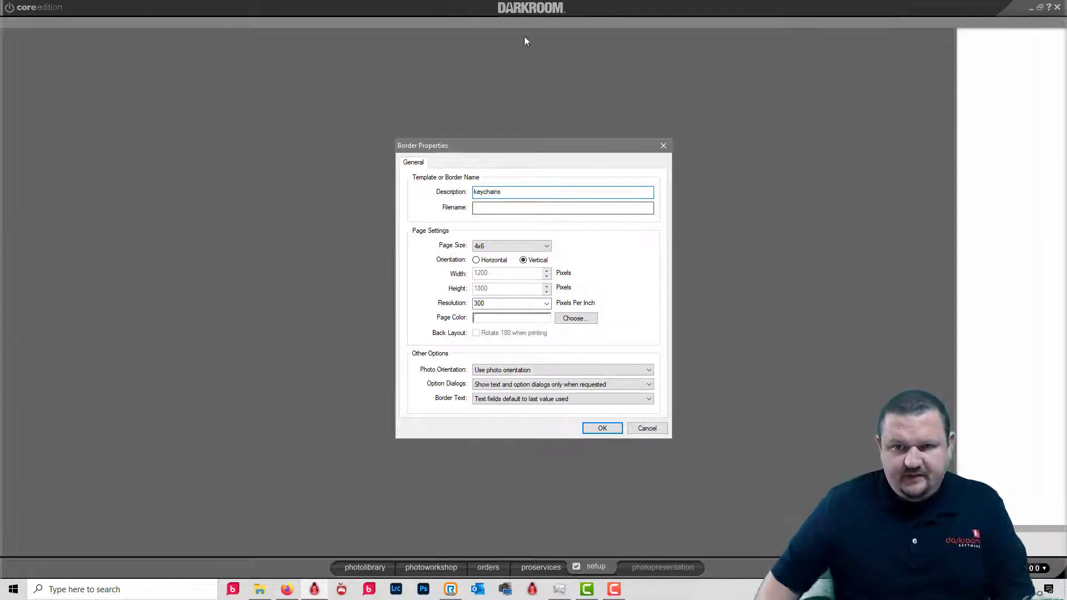
{"action": "left_click", "coordinate": [613, 431]}
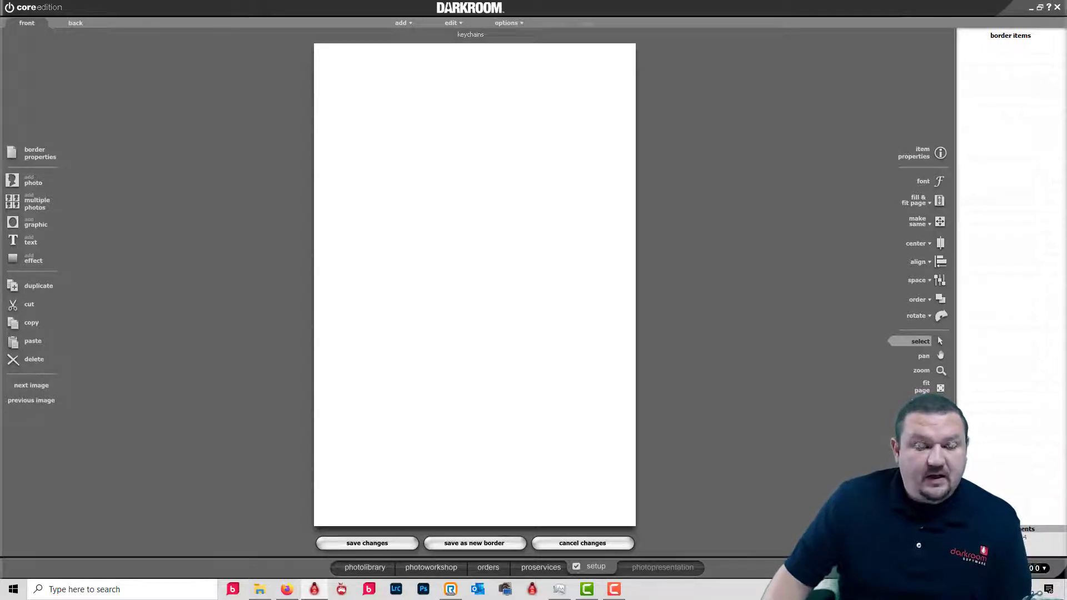
- Add a photo 2 inches wide and 3 inches high in the upper-left corner of the keychains template
{"action": "left_click", "coordinate": [13, 186]}
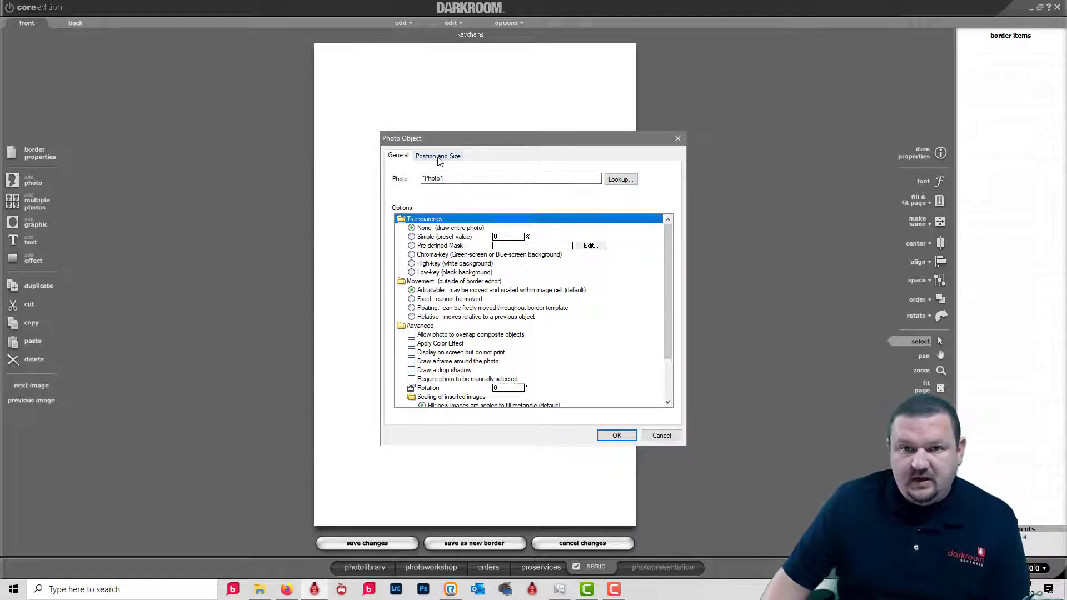
{"action": "left_click", "coordinate": [438, 156]}
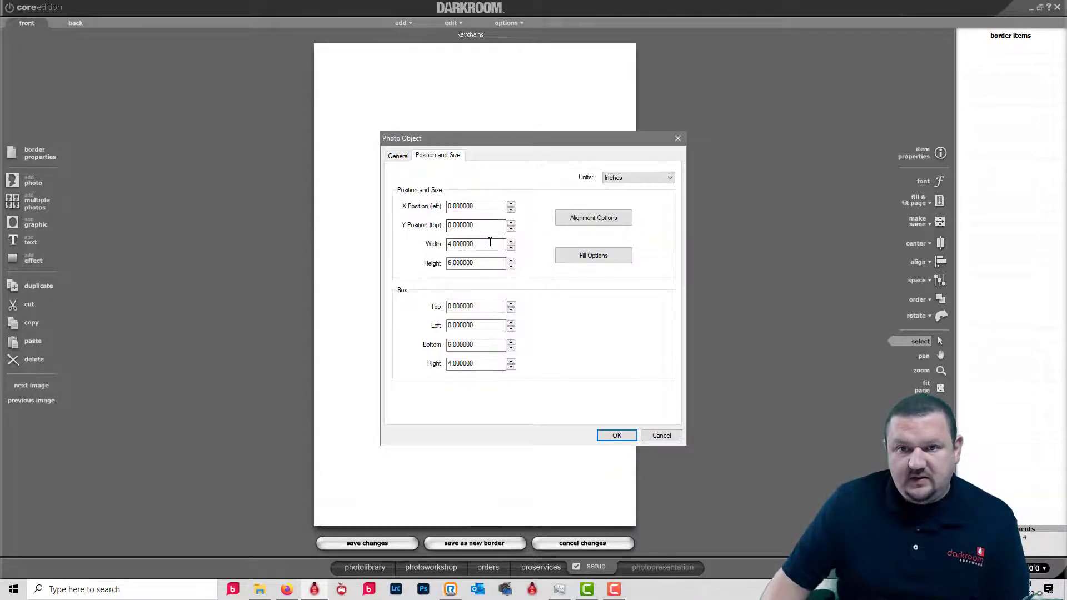
{"action": "left_click_drag", "start_coordinate": [476, 244], "coordinate": [393, 239]}
{"action": "type", "text": "2"}
{"action": "left_click_drag", "start_coordinate": [479, 263], "coordinate": [412, 265]}
{"action": "type", "text": "3"}
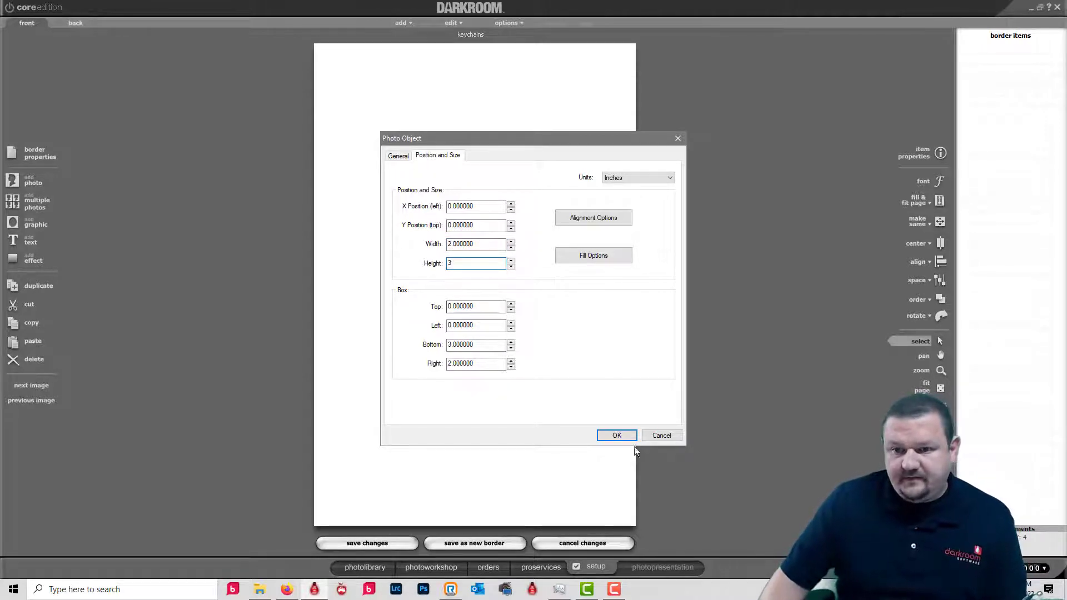
{"action": "left_click", "coordinate": [617, 435]}
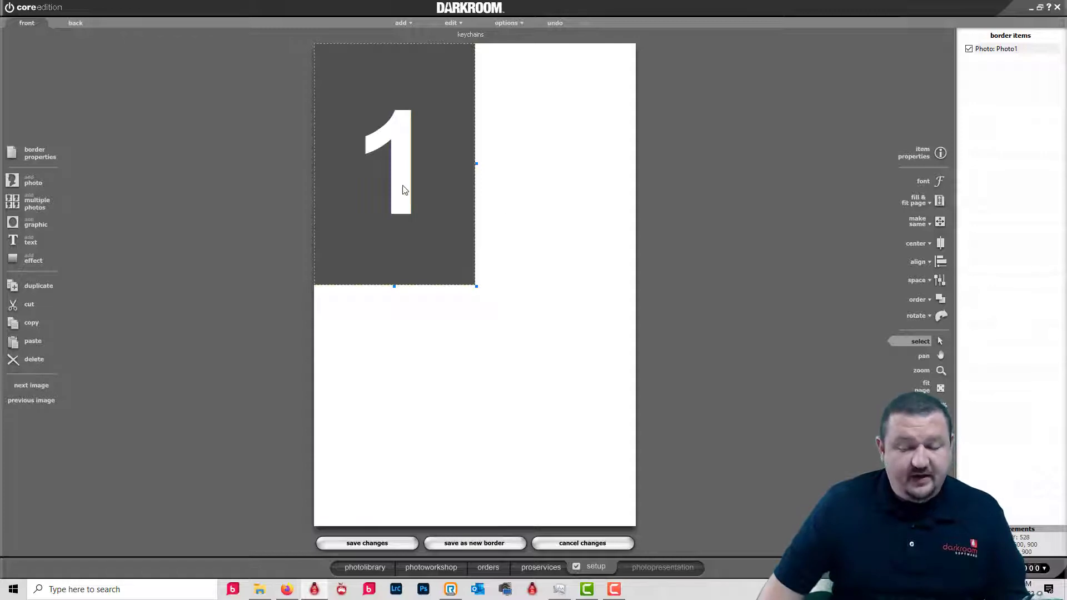
- Duplicate the 2x3 photo three times
{"action": "key", "text": "ctrl+d"}
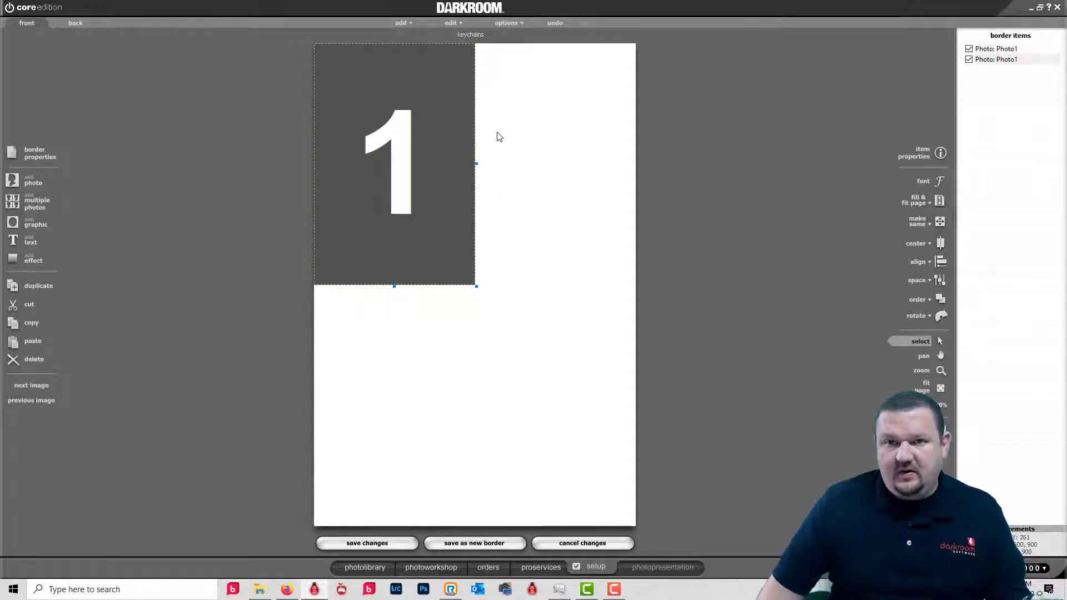
{"action": "key", "text": "ctrl+d"}
{"action": "key", "text": "ctrl+d"}
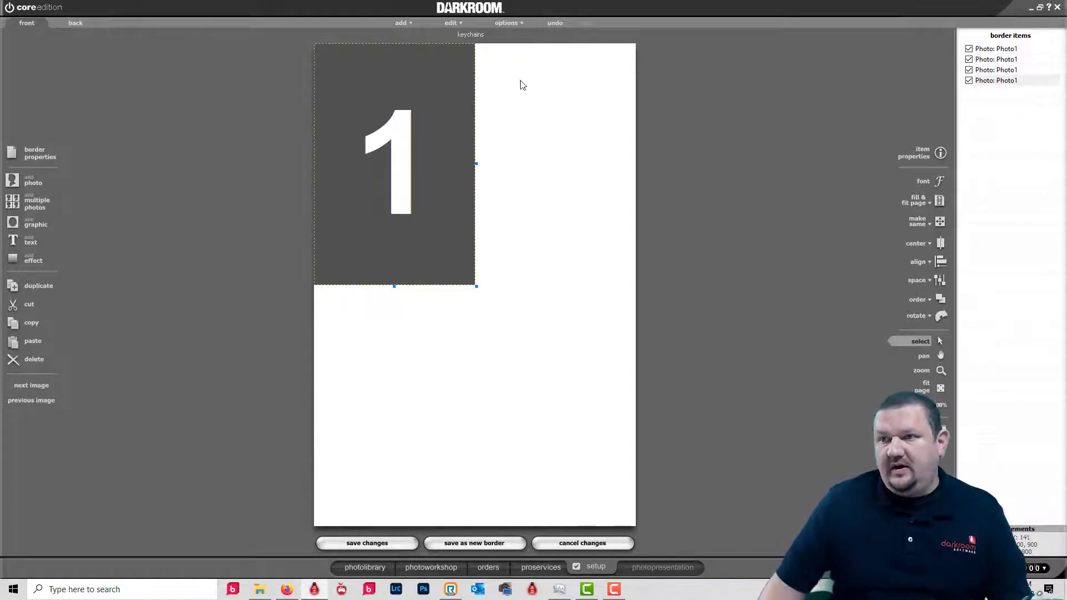
- Turn on auto alignment and display the grid with 1 grid unit per inch
{"action": "left_click", "coordinate": [509, 24]}
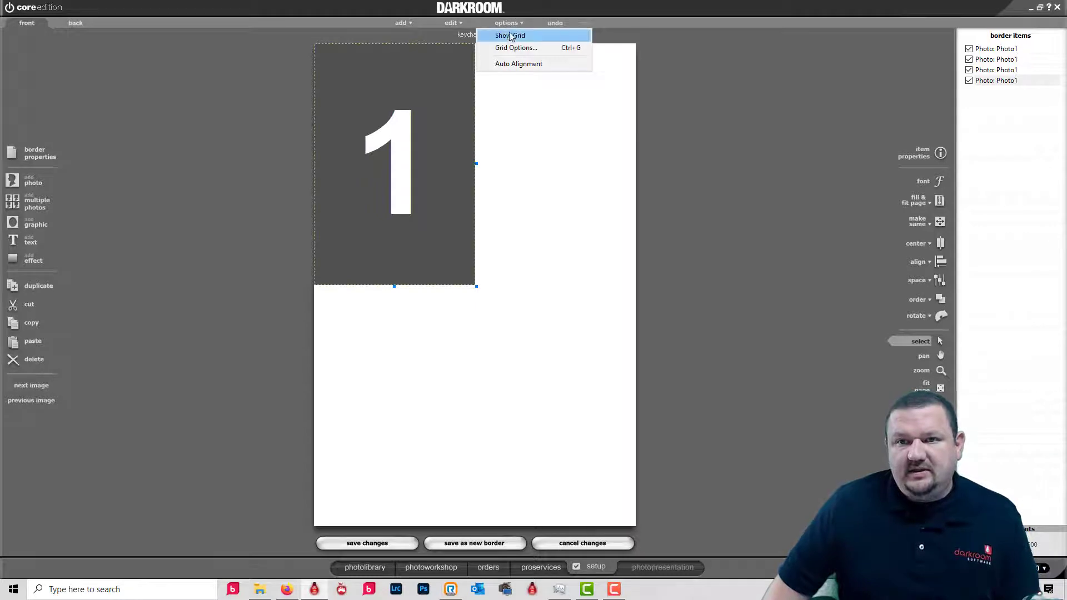
{"action": "left_click", "coordinate": [512, 64]}
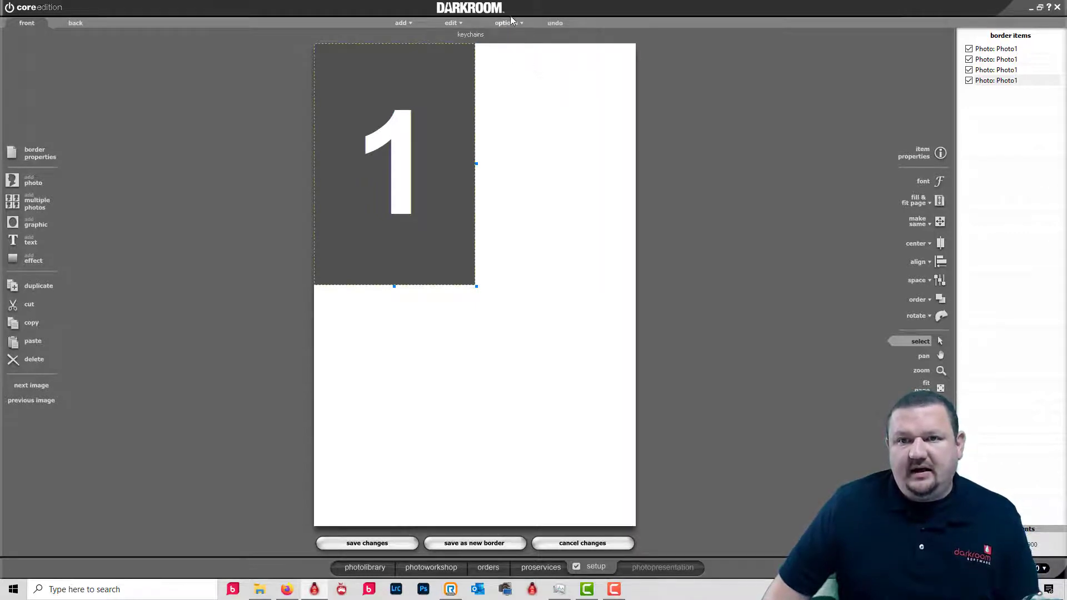
{"action": "left_click", "coordinate": [510, 23]}
{"action": "left_click", "coordinate": [518, 37]}
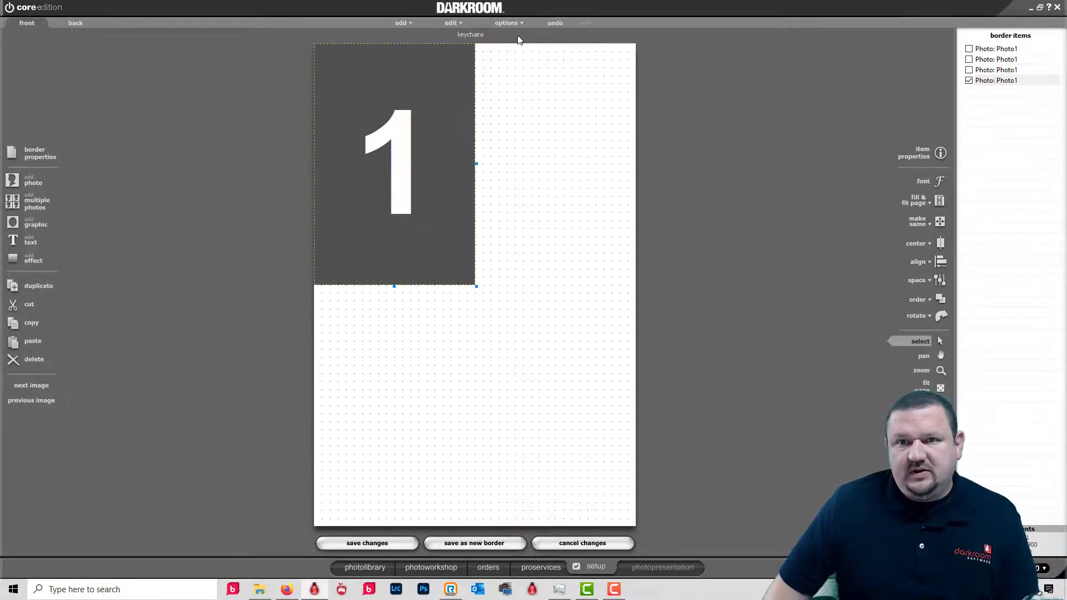
{"action": "left_click", "coordinate": [515, 23]}
{"action": "left_click", "coordinate": [516, 47]}
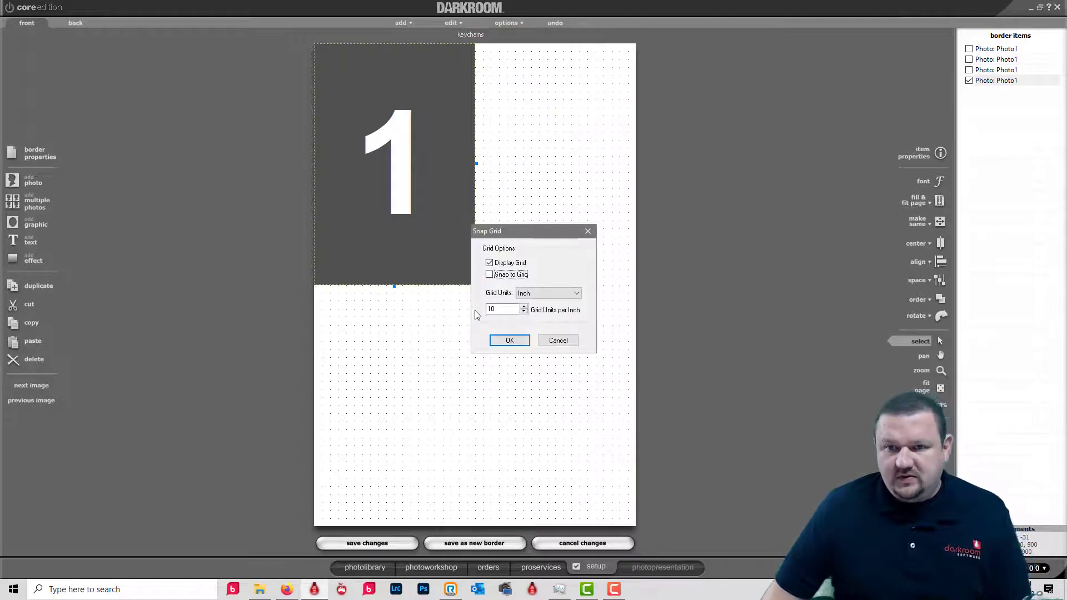
{"action": "double_click", "coordinate": [494, 309]}
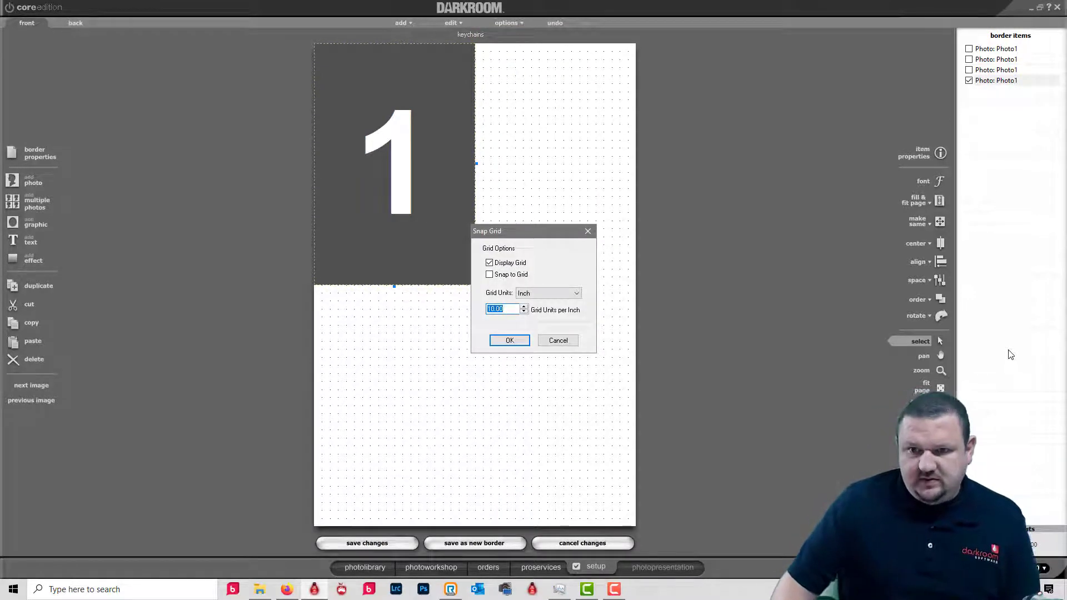
{"action": "type", "text": "1"}
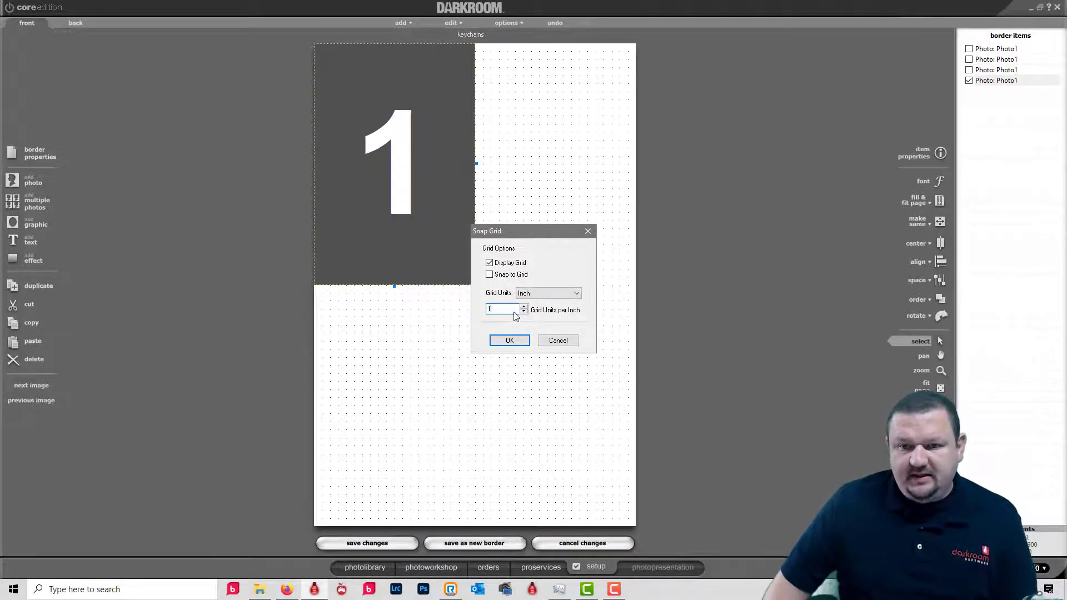
{"action": "left_click", "coordinate": [498, 342]}
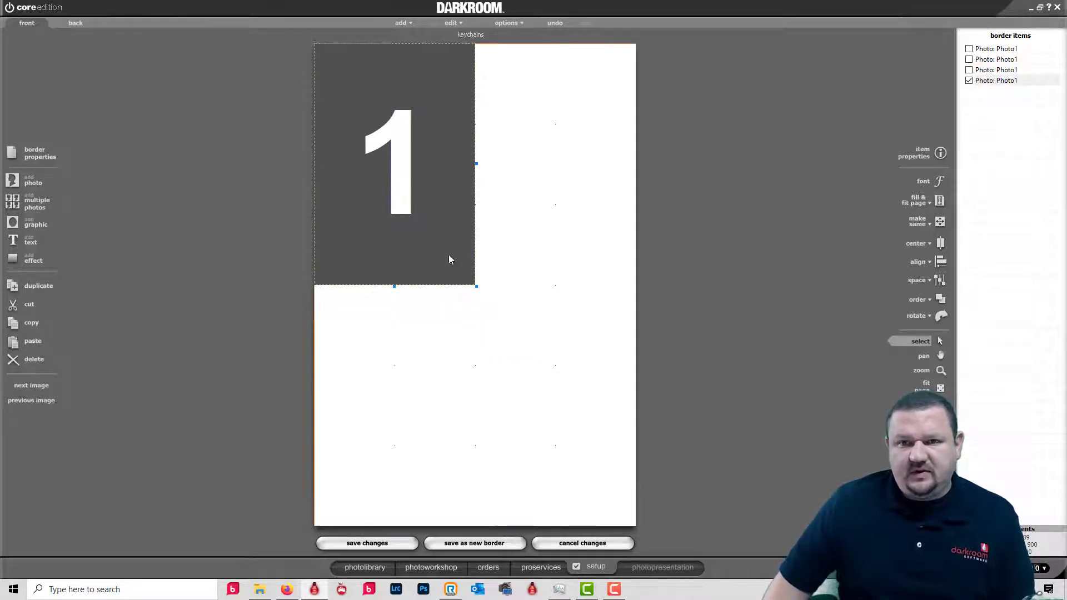
- Move the three duplicated photos into the lower-right, lower-left and upper-right quarters of the page
{"action": "left_click_drag", "start_coordinate": [449, 255], "coordinate": [569, 423]}
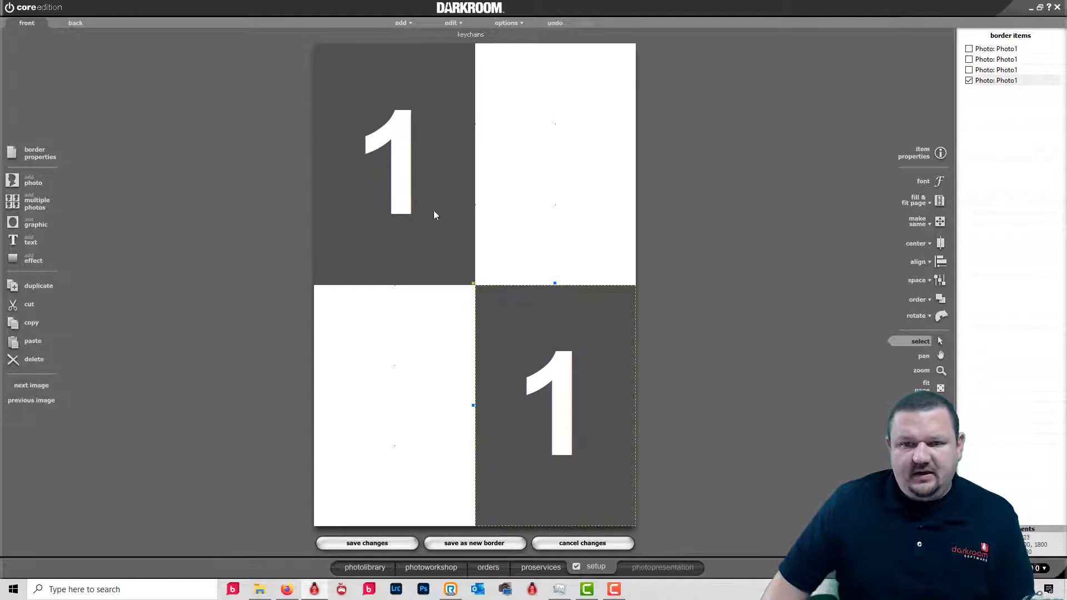
{"action": "left_click_drag", "start_coordinate": [433, 210], "coordinate": [426, 441]}
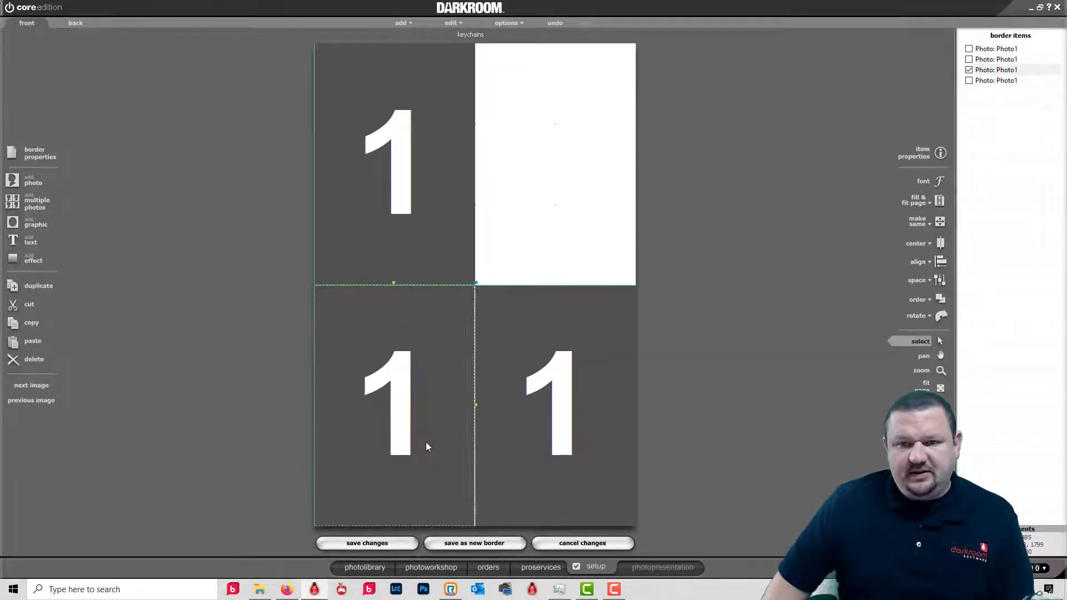
{"action": "left_click", "coordinate": [403, 195]}
{"action": "left_click_drag", "start_coordinate": [538, 182], "coordinate": [558, 186]}
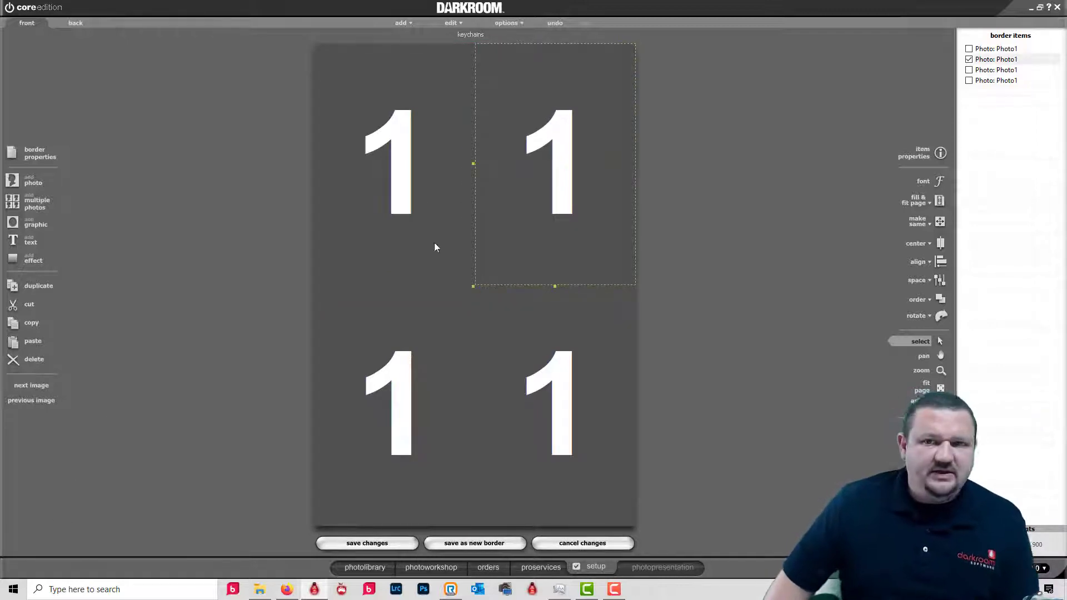
{"action": "left_click_drag", "start_coordinate": [575, 73], "coordinate": [566, 81]}
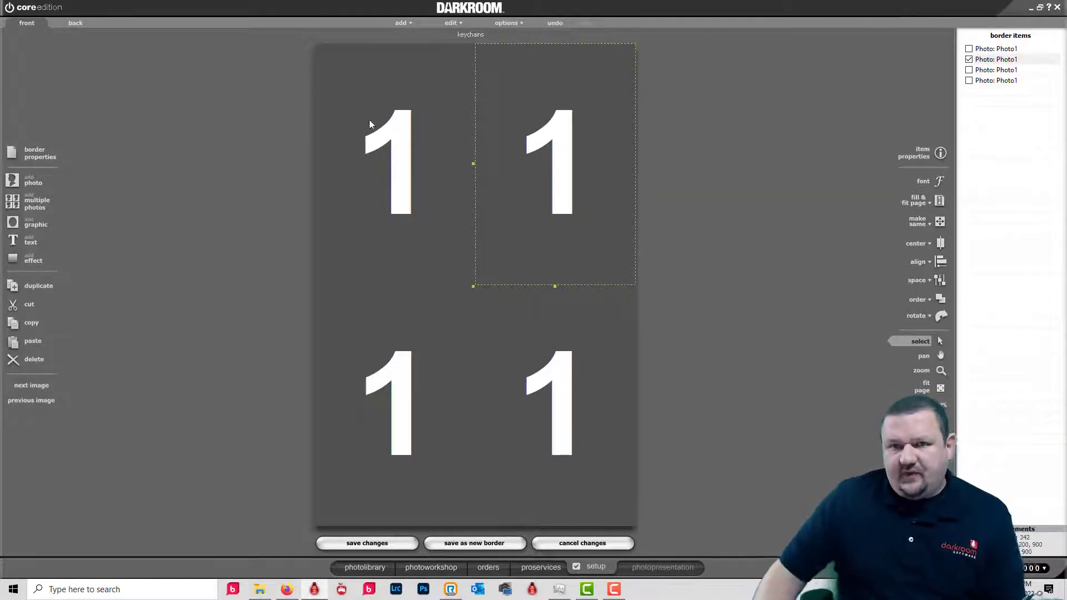
- Assign Photo2, Photo3 and Photo4 to the upper-right, lower-left and lower-right photos, and save the layout as the new border "keychains" in My Templates
{"action": "double_click", "coordinate": [555, 166]}
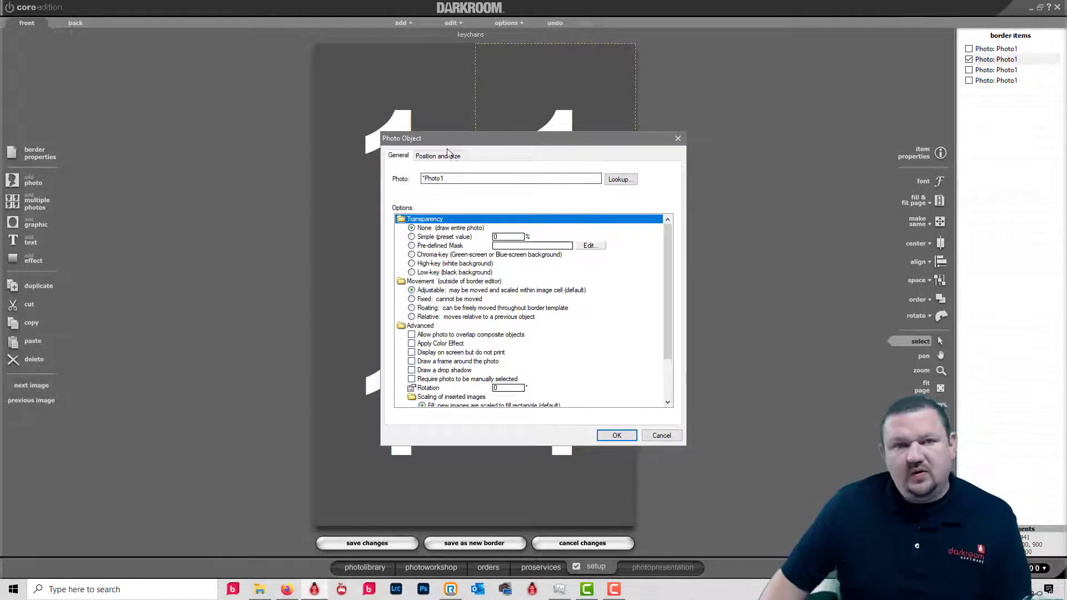
{"action": "left_click", "coordinate": [466, 178]}
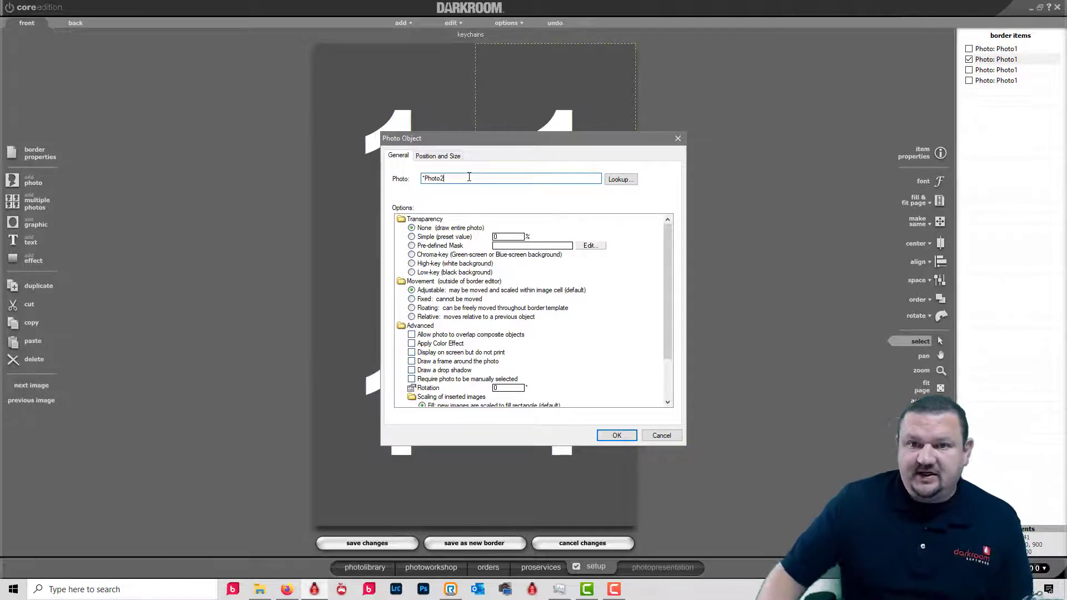
{"action": "left_click", "coordinate": [617, 435]}
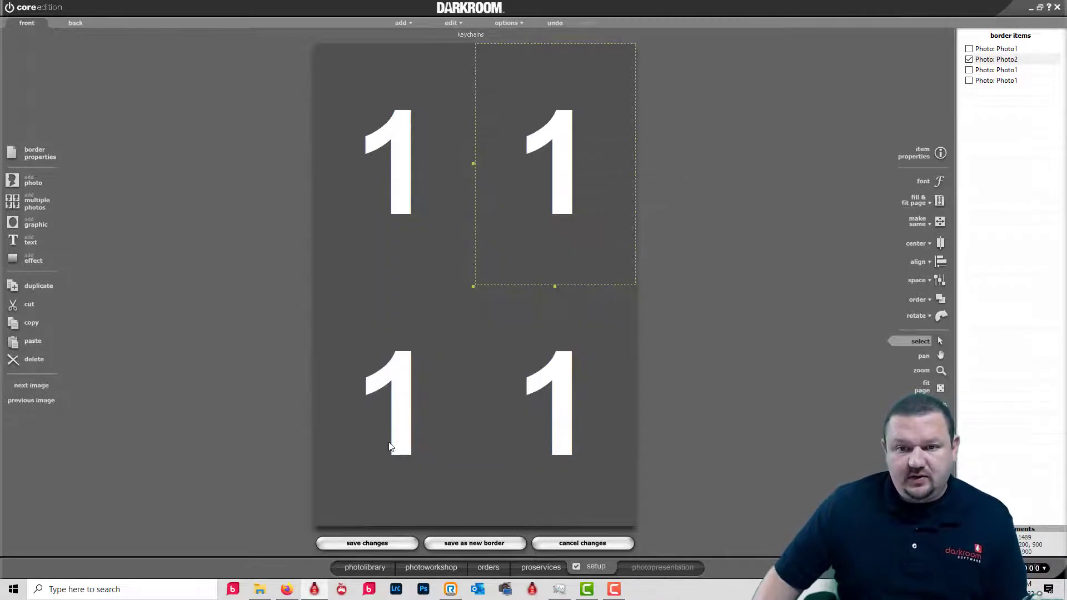
{"action": "double_click", "coordinate": [389, 448]}
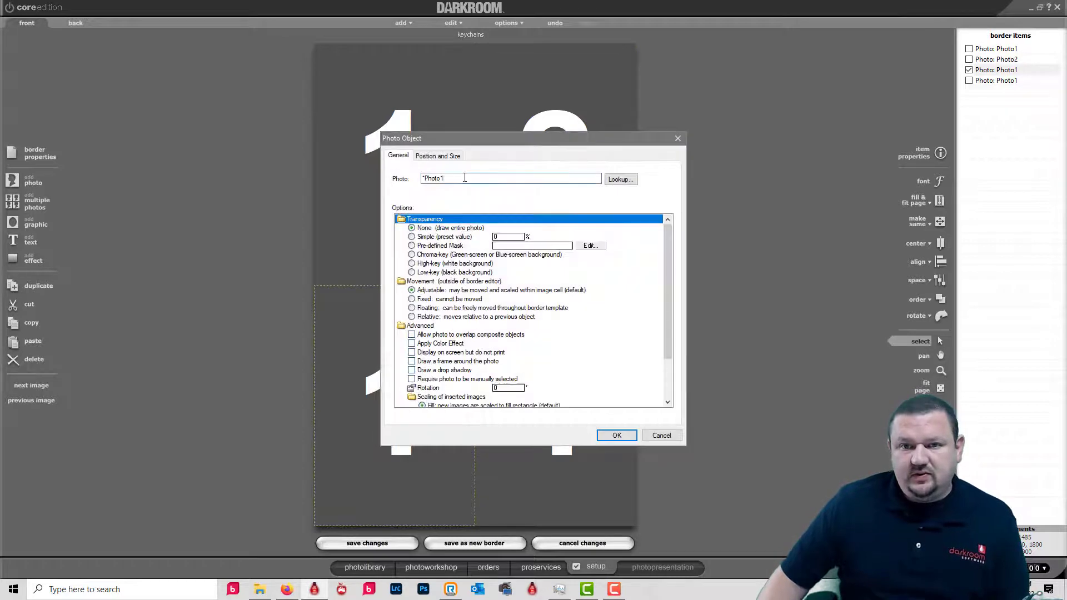
{"action": "left_click", "coordinate": [465, 178]}
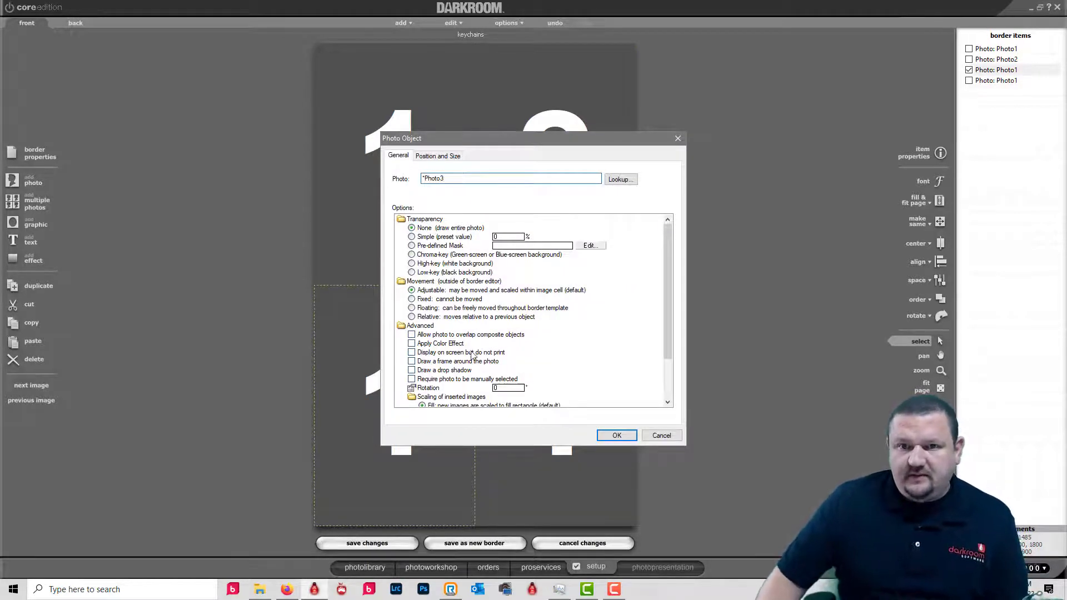
{"action": "left_click", "coordinate": [616, 436]}
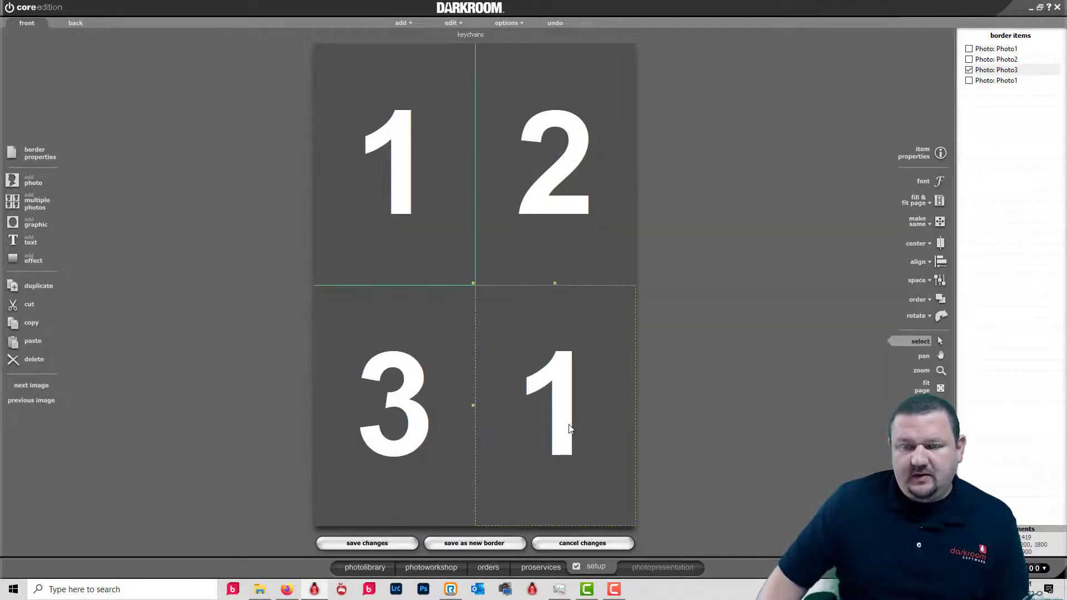
{"action": "double_click", "coordinate": [570, 428]}
{"action": "left_click", "coordinate": [455, 180]}
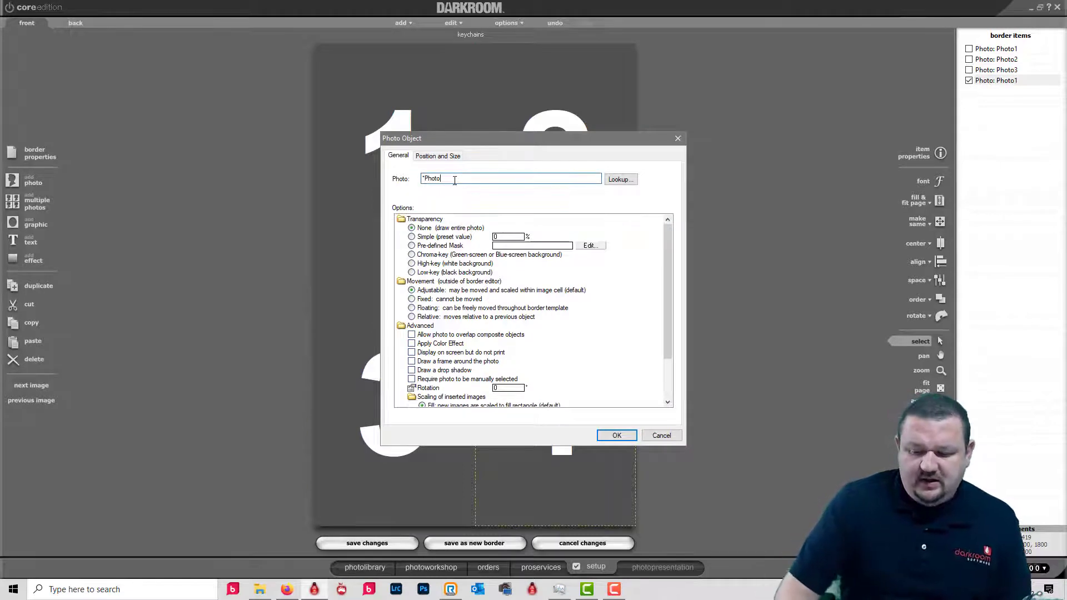
{"action": "left_click", "coordinate": [617, 435]}
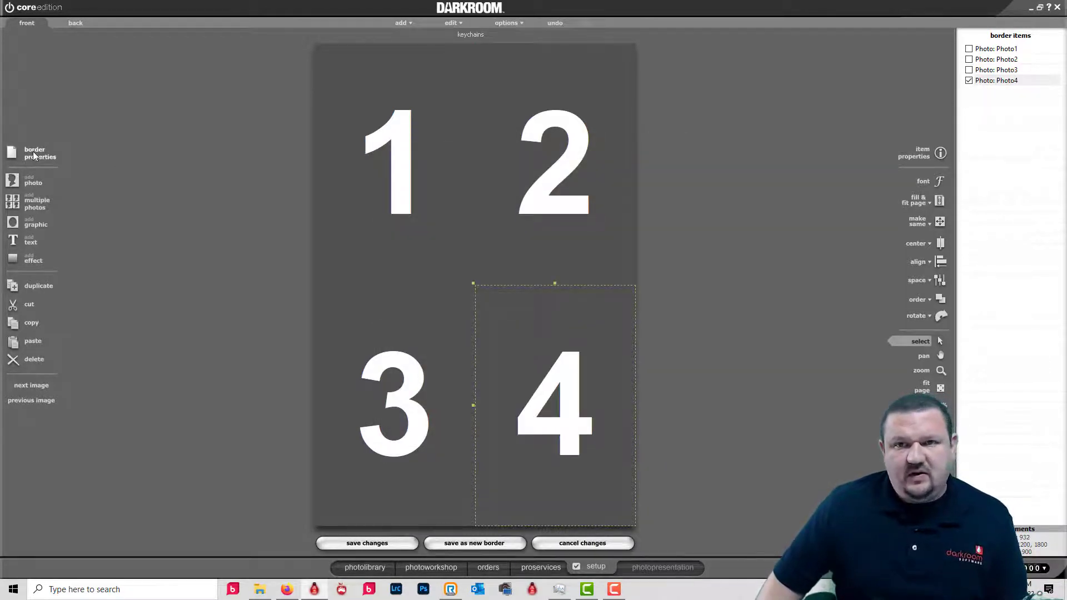
{"action": "left_click", "coordinate": [449, 547]}
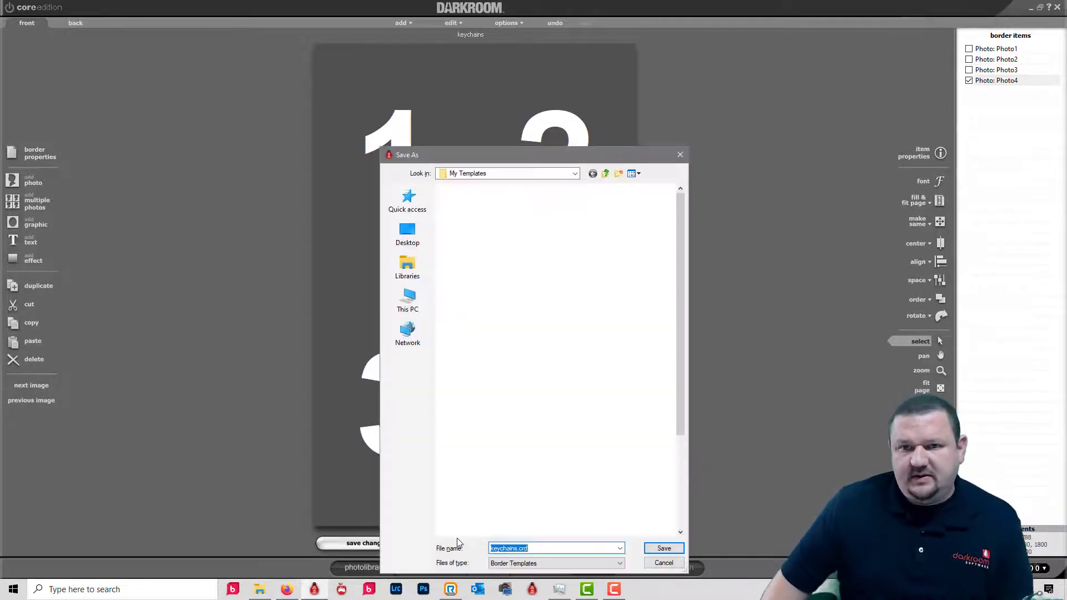
{"action": "left_click", "coordinate": [662, 548]}
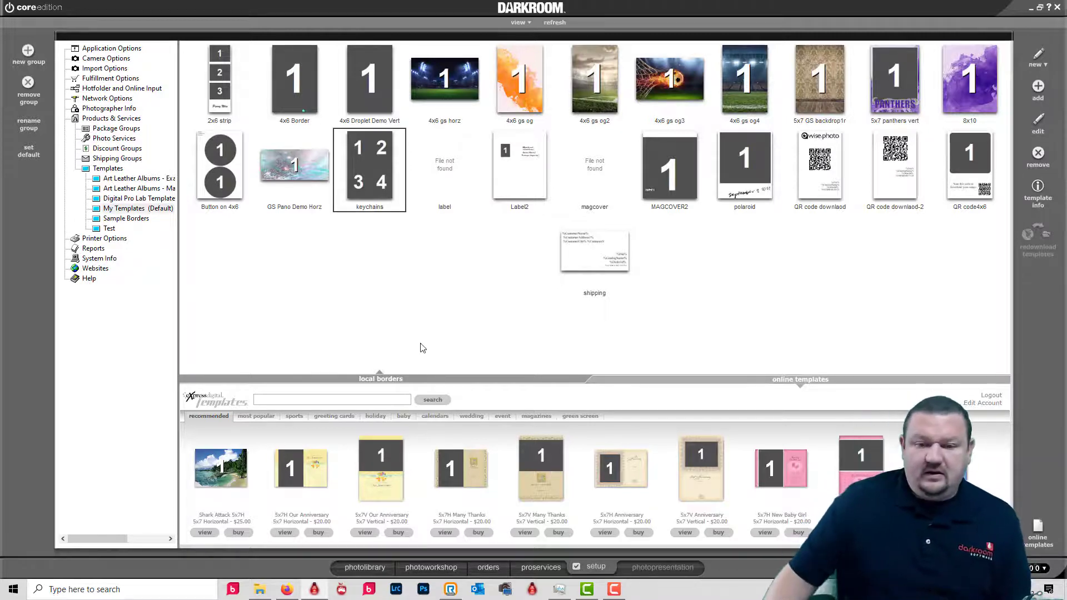
- Apply the keychains border to img_9613.jpg in the photoworkshop
{"action": "left_click", "coordinate": [428, 568]}
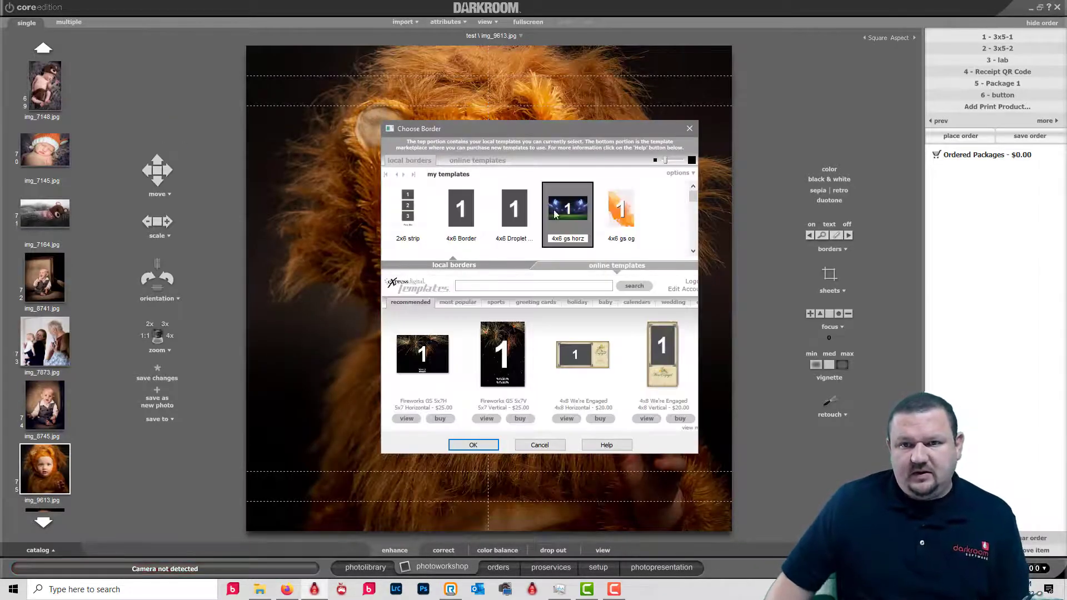
{"action": "left_click", "coordinate": [697, 222]}
{"action": "left_click", "coordinate": [697, 225]}
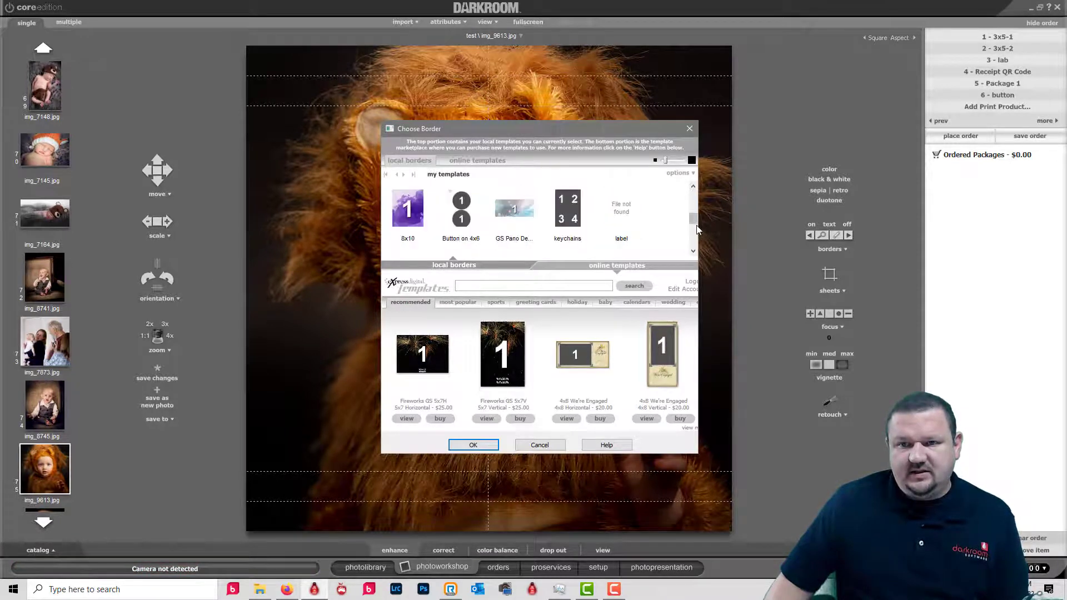
{"action": "left_click", "coordinate": [474, 448]}
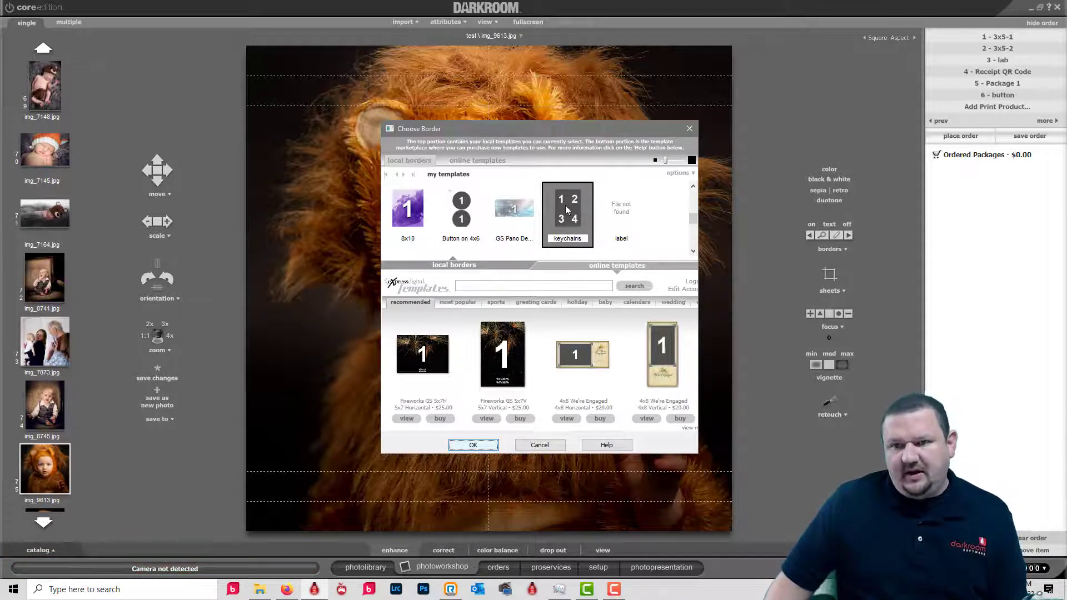
{"action": "left_click", "coordinate": [473, 445]}
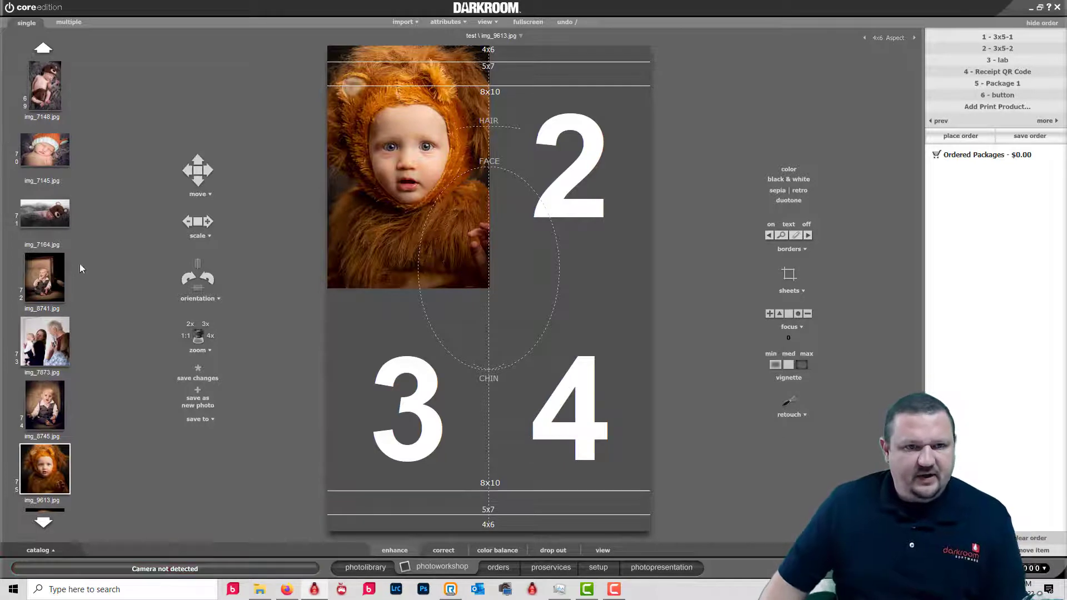
- Fill slots 2, 3 and 4 with img_7164.jpg, img_7145.jpg and img_7148.jpg, rotating the photos in slots 2 and 3 by 90 degrees counterclockwise
{"action": "left_click", "coordinate": [50, 221]}
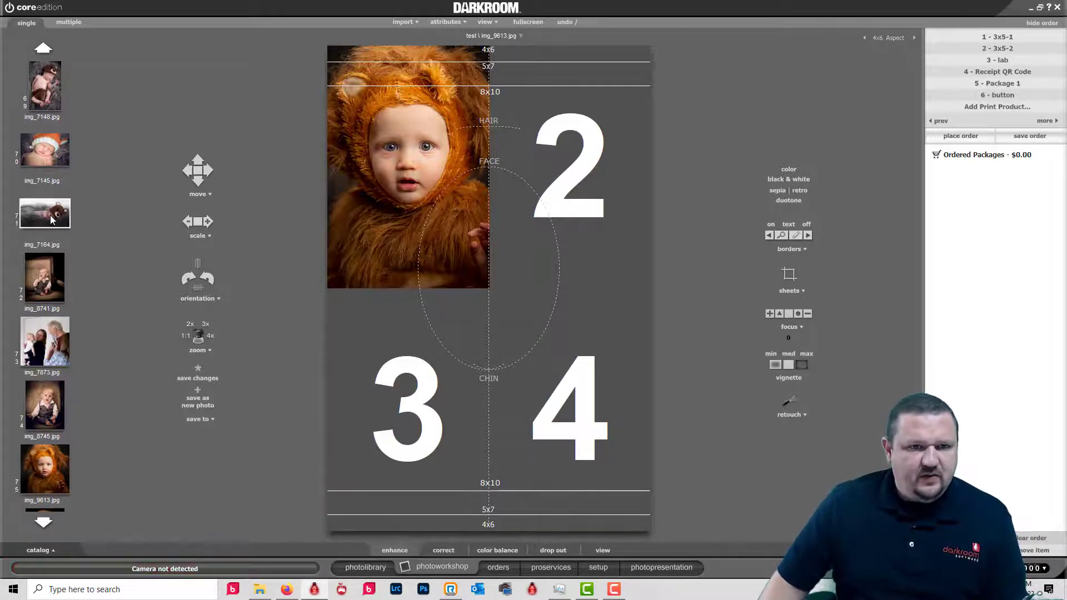
{"action": "left_click", "coordinate": [43, 156]}
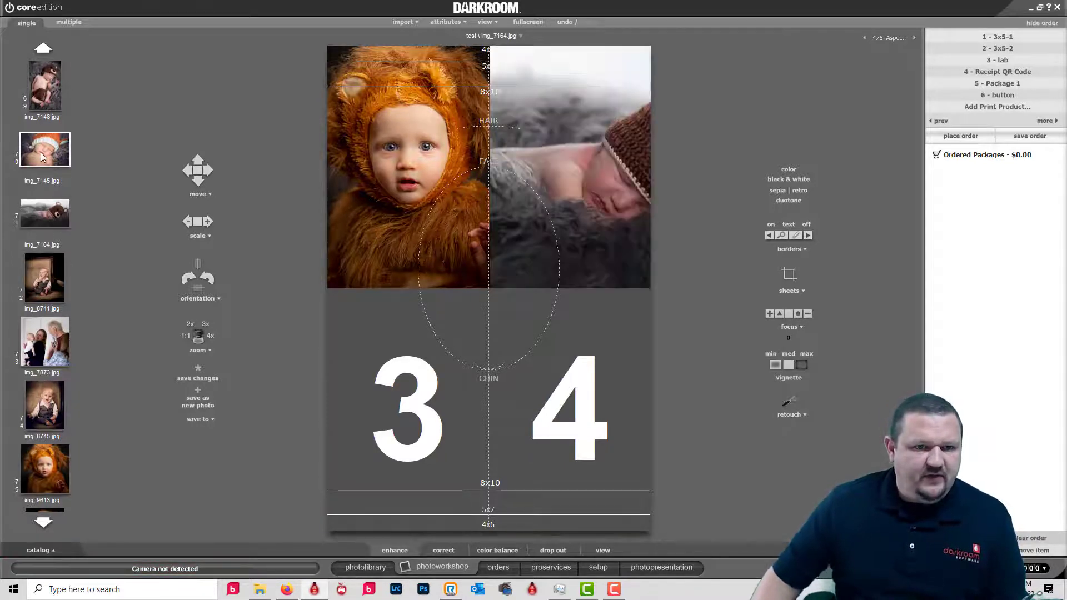
{"action": "left_click", "coordinate": [44, 91]}
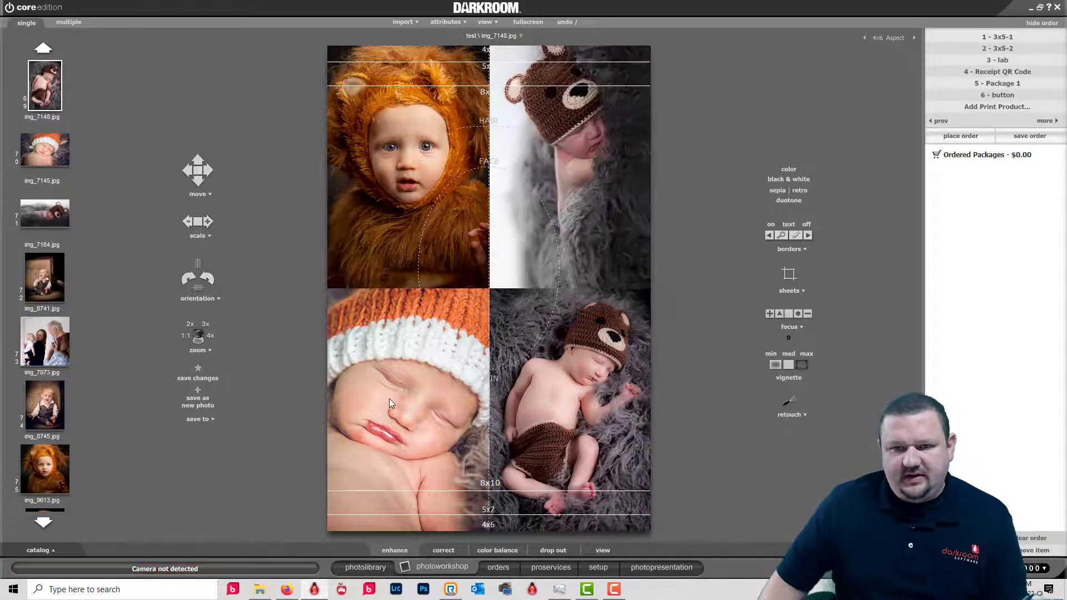
{"action": "left_click", "coordinate": [211, 279]}
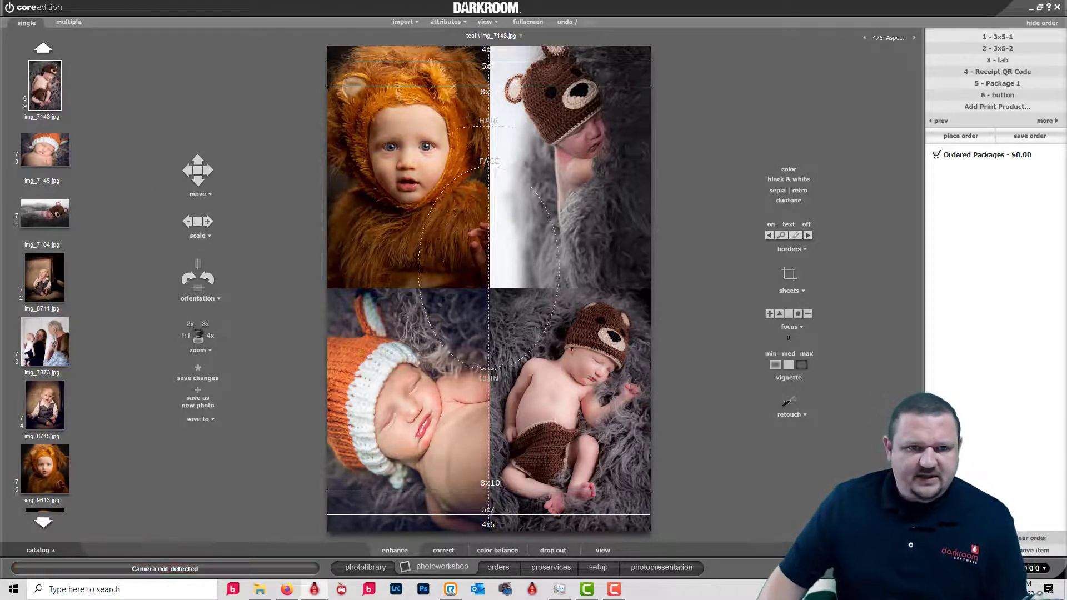
- Replace the photo in slot 2 with img_9613.jpg and rotate it by 180 degrees
{"action": "left_click_drag", "start_coordinate": [45, 488], "coordinate": [621, 154]}
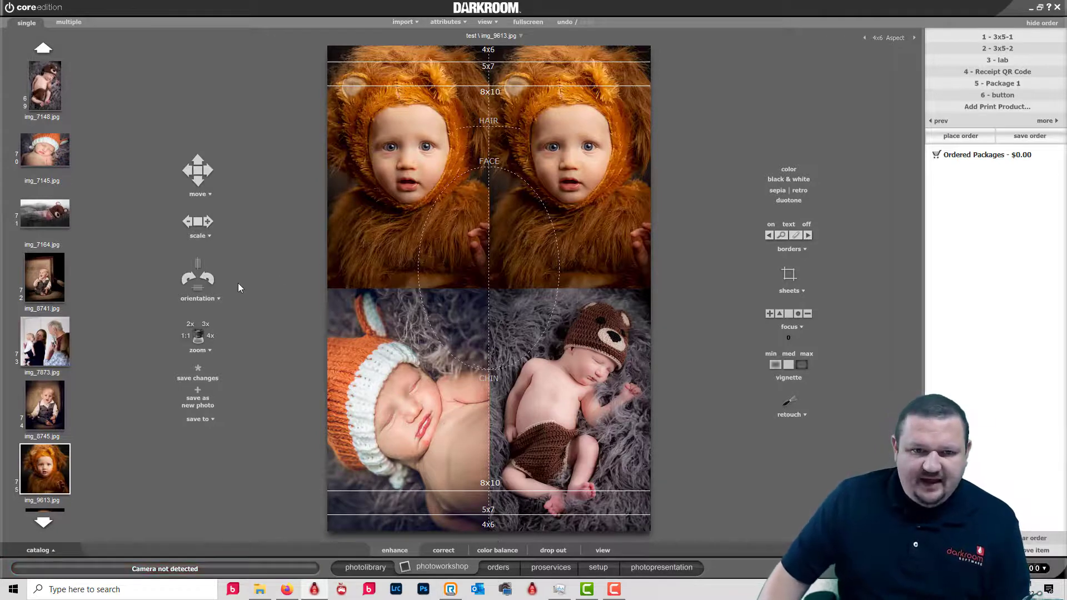
{"action": "left_click", "coordinate": [188, 280]}
{"action": "left_click", "coordinate": [187, 281]}
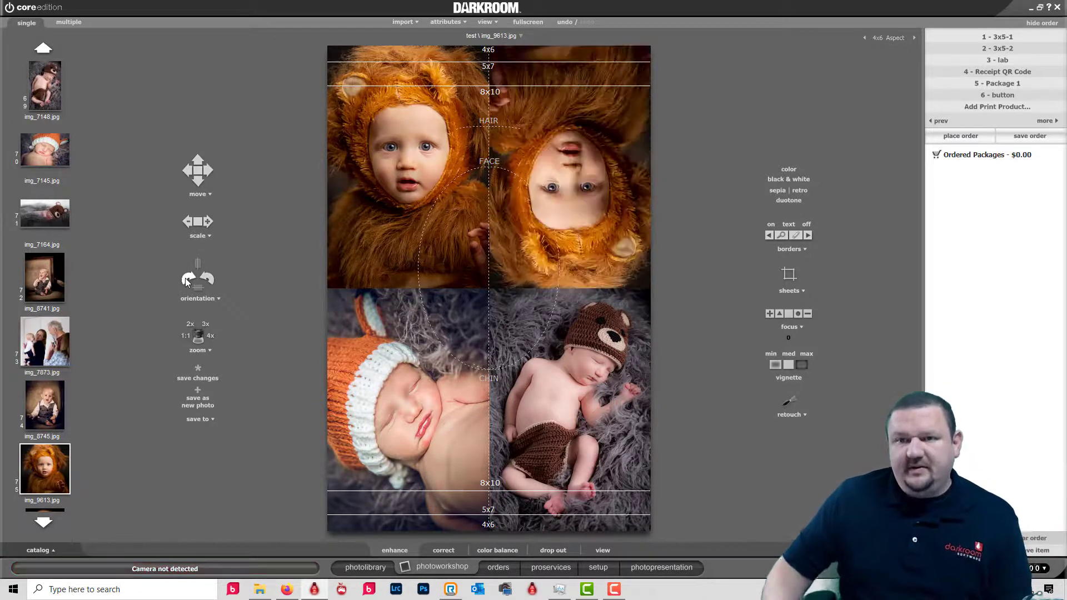